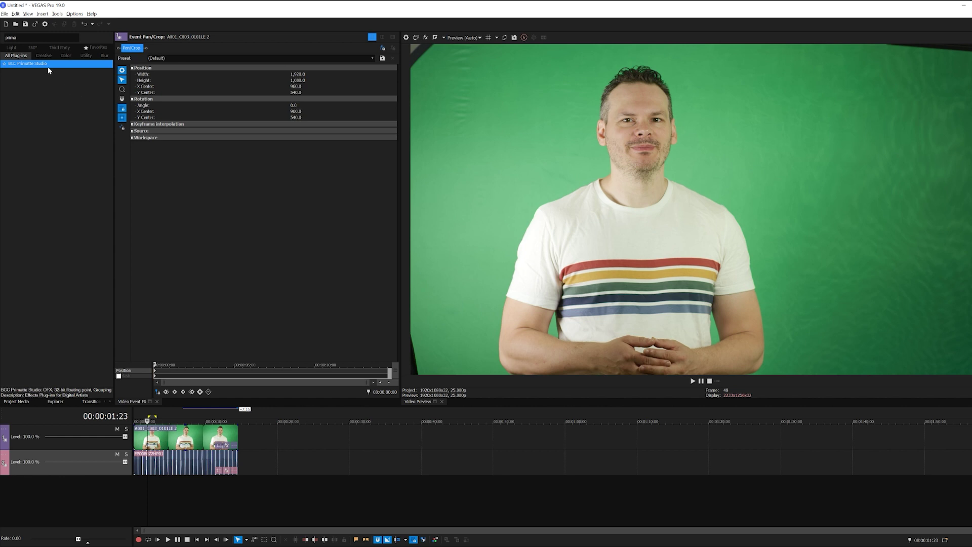
Step: Drop BCC Primatte Studio onto the green-screen clip's Video Event FX and close the effect window
{"action": "left_click_drag", "start_coordinate": [44, 65], "coordinate": [195, 445]}
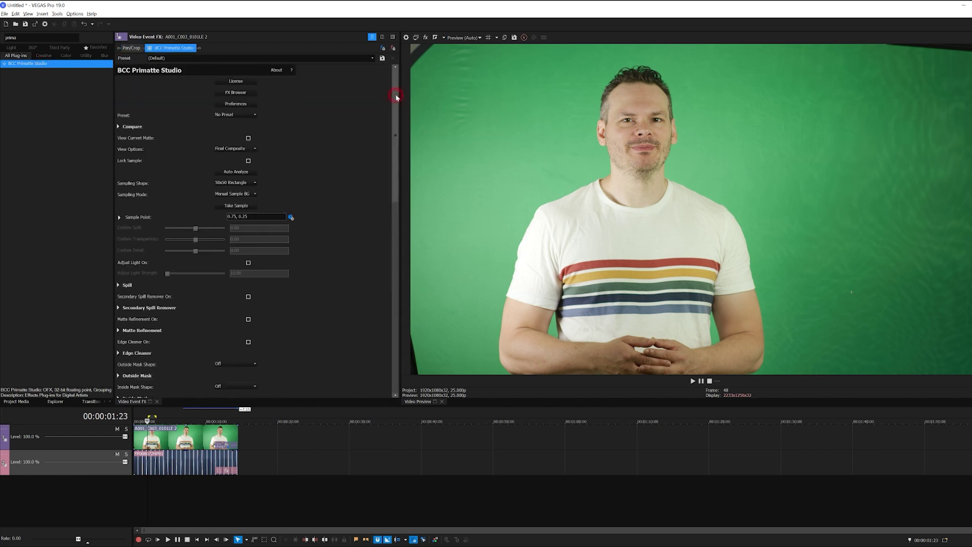
{"action": "left_click_drag", "start_coordinate": [395, 95], "coordinate": [392, 236]}
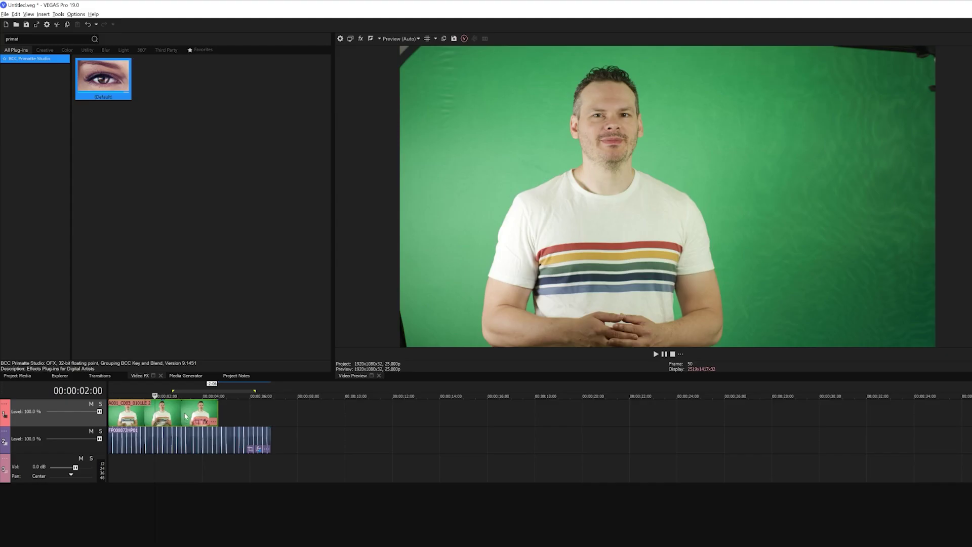
Step: Extend the green-screen event to the end of the light-bar plate and play back to check it
{"action": "left_click", "coordinate": [243, 392]}
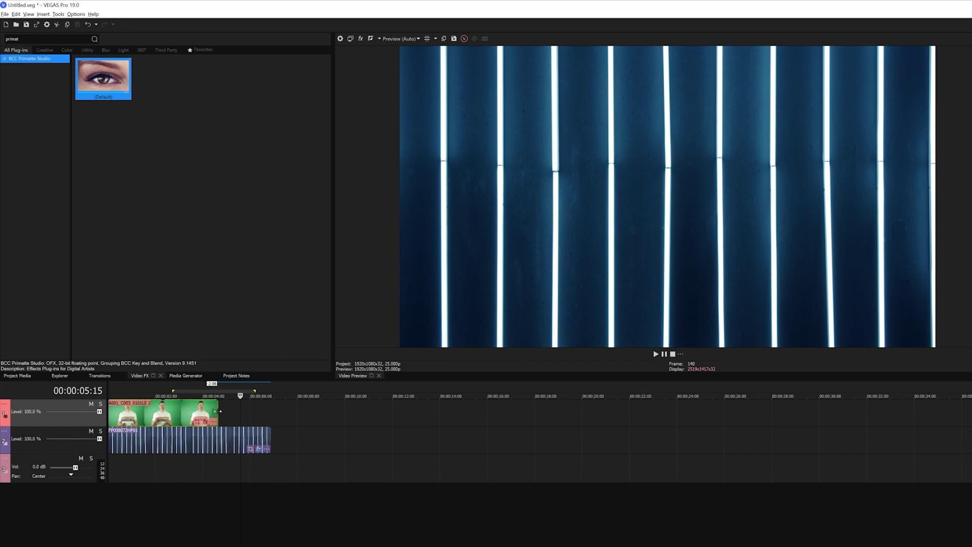
{"action": "left_click_drag", "start_coordinate": [218, 411], "coordinate": [271, 407]}
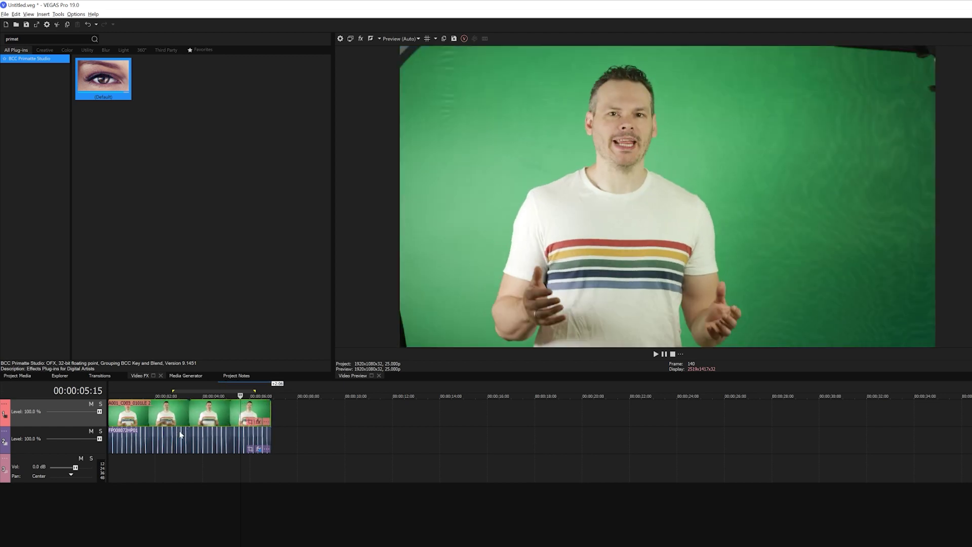
{"action": "left_click", "coordinate": [150, 385]}
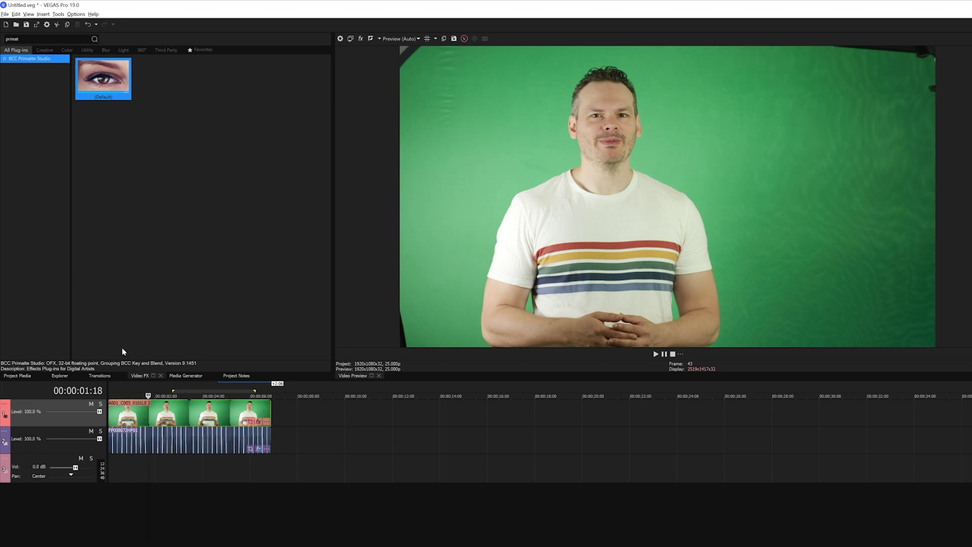
{"action": "left_click", "coordinate": [139, 377]}
{"action": "key", "text": "space"}
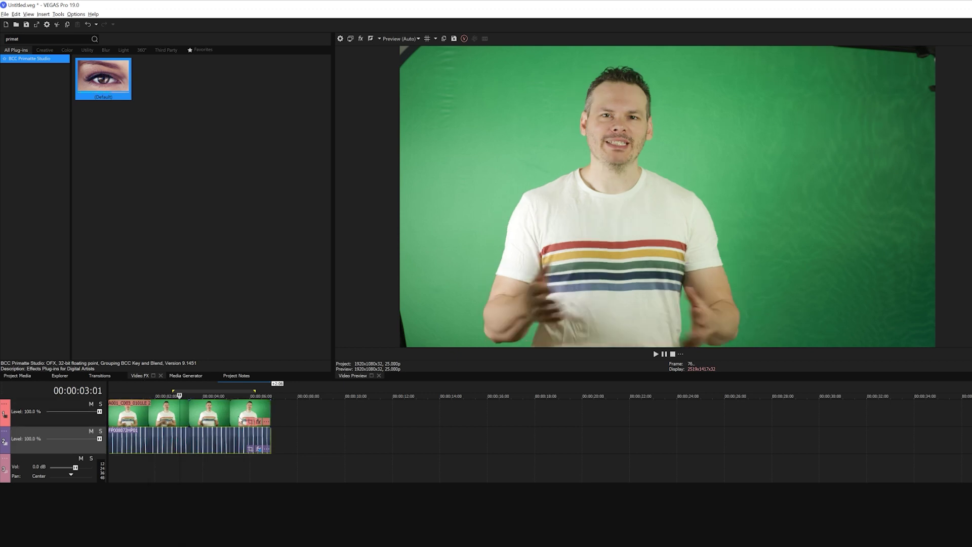
{"action": "left_click", "coordinate": [156, 413]}
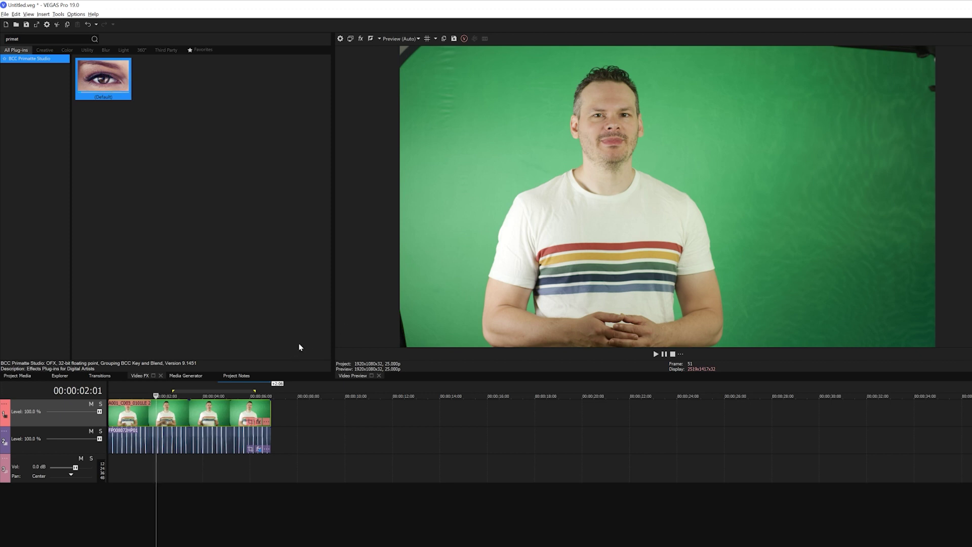
Step: Set Track 1's compositing mode to Custom, choosing BCC Primatte Studio in the Plug-In Chooser
{"action": "left_click", "coordinate": [208, 414]}
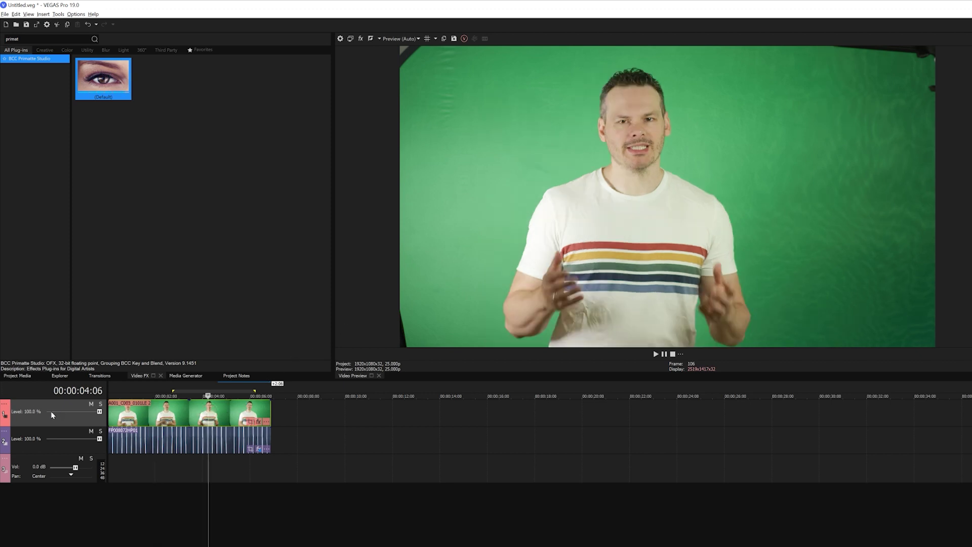
{"action": "left_click", "coordinate": [7, 403]}
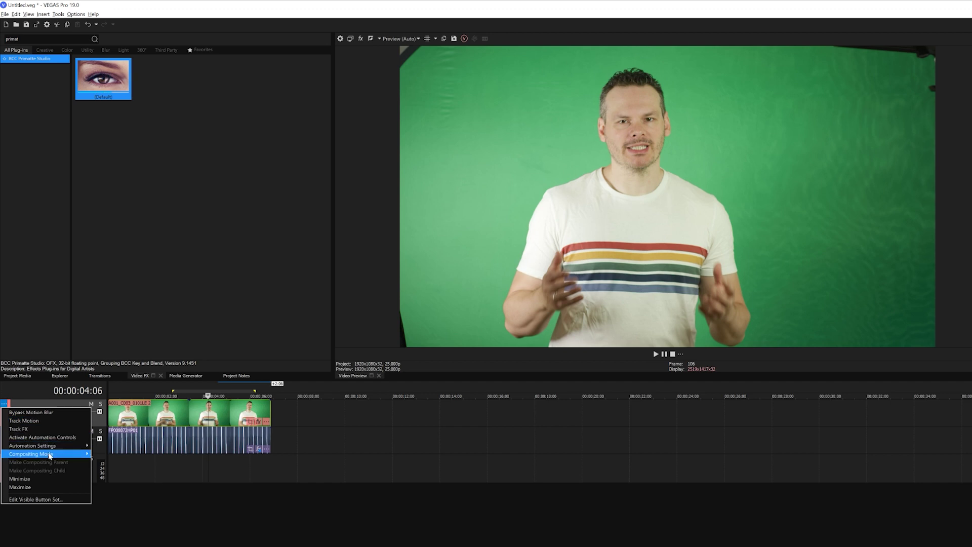
{"action": "mouse_move", "coordinate": [49, 454]}
{"action": "left_click", "coordinate": [121, 465]}
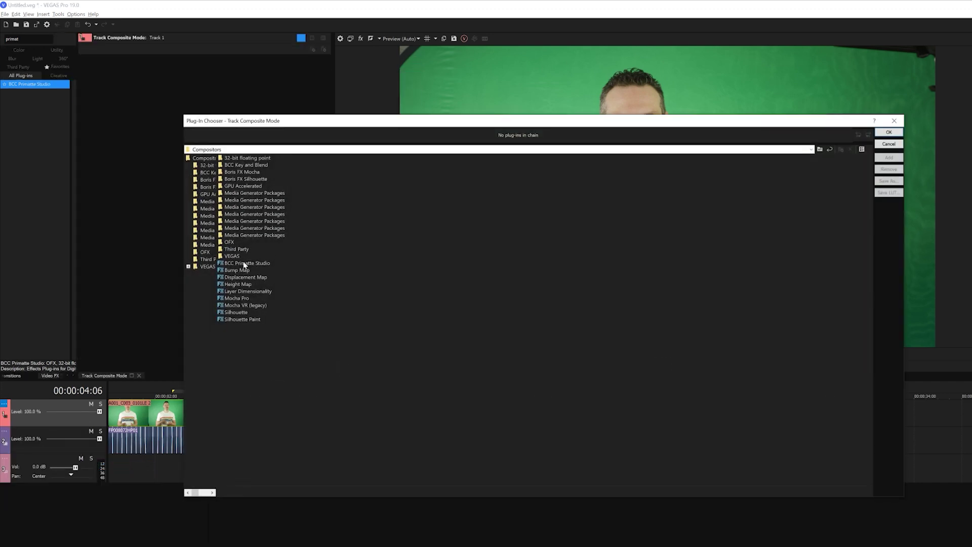
{"action": "double_click", "coordinate": [244, 265]}
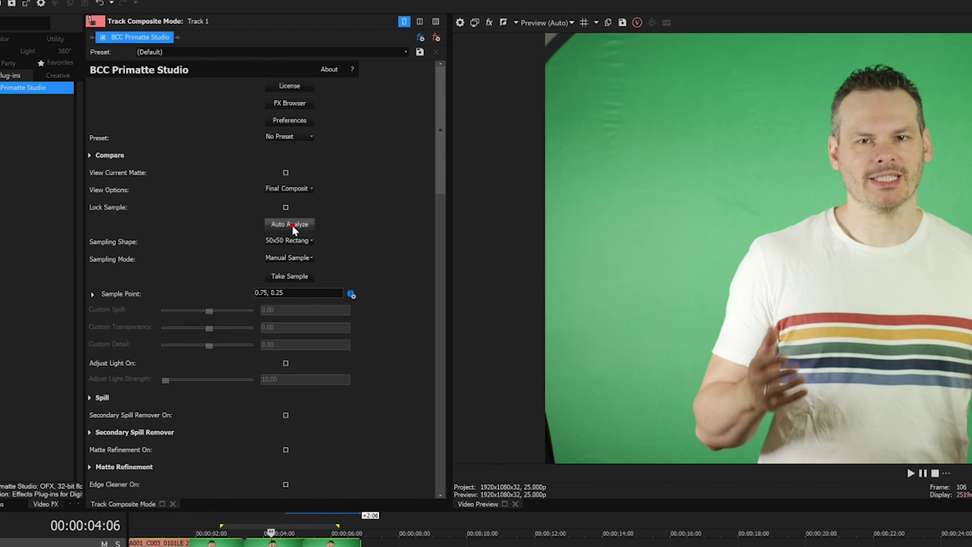
Step: Run Auto Analyze to key out the green, leaving Sampling Mode on Clean BG Noise
{"action": "left_click", "coordinate": [261, 205]}
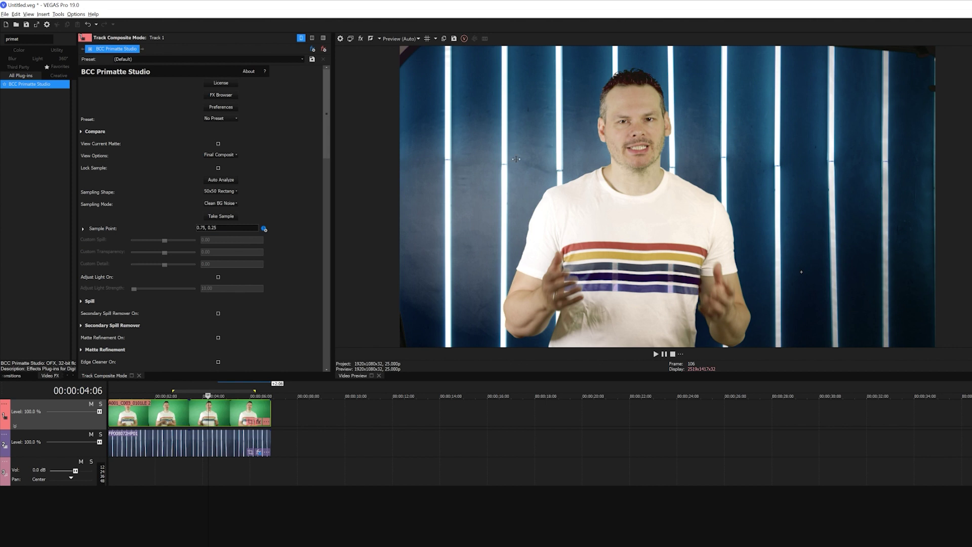
{"action": "left_click", "coordinate": [144, 395]}
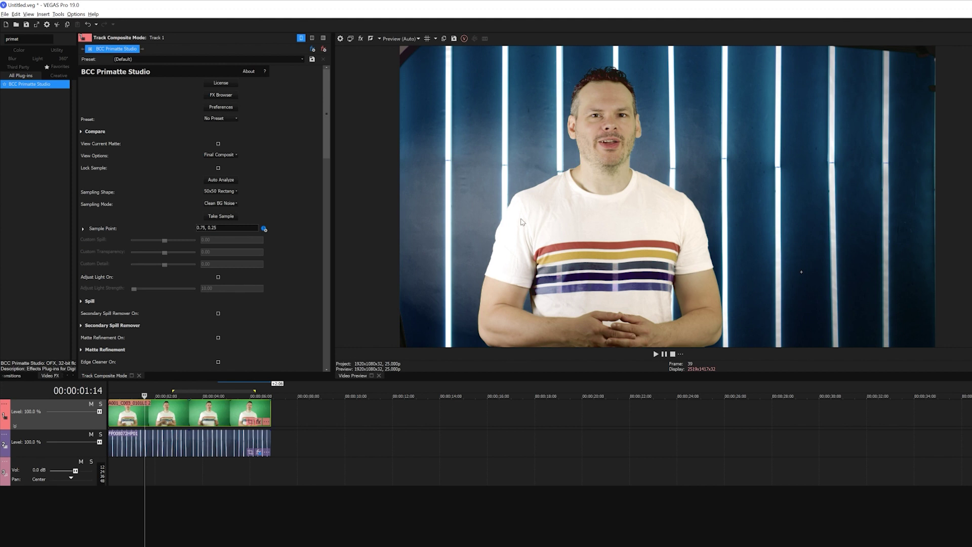
{"action": "left_click", "coordinate": [235, 204]}
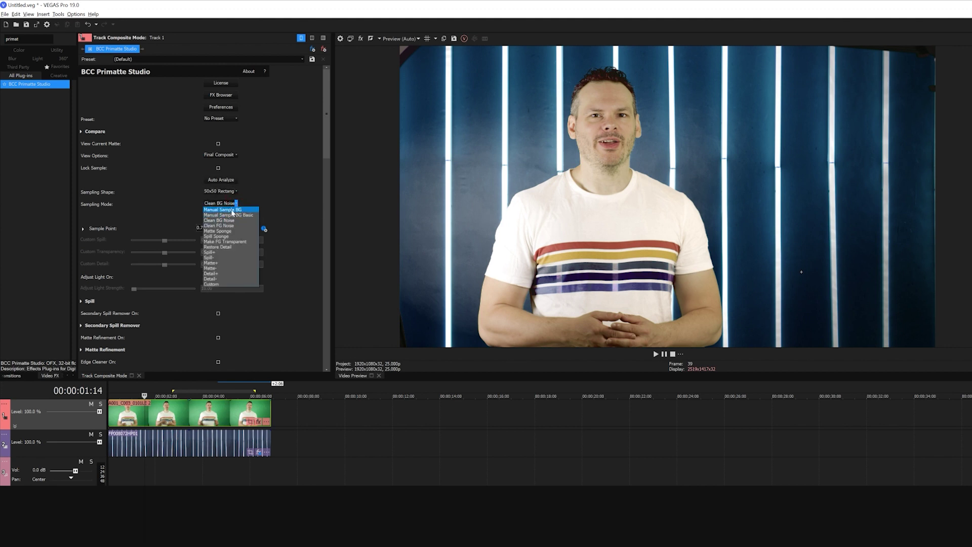
{"action": "left_click", "coordinate": [289, 193]}
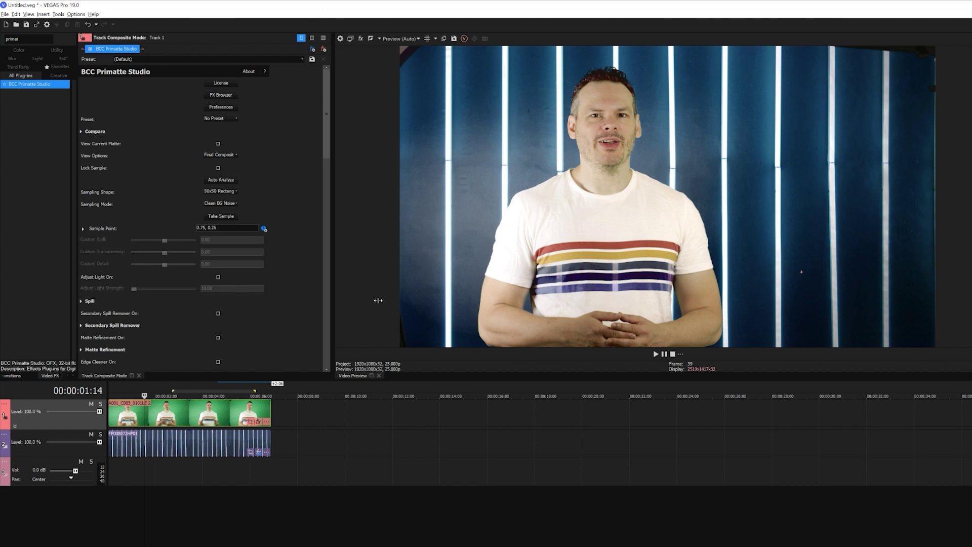
Step: Tick View Current Matte to show the black-and-white Primatte matte
{"action": "left_click", "coordinate": [218, 144]}
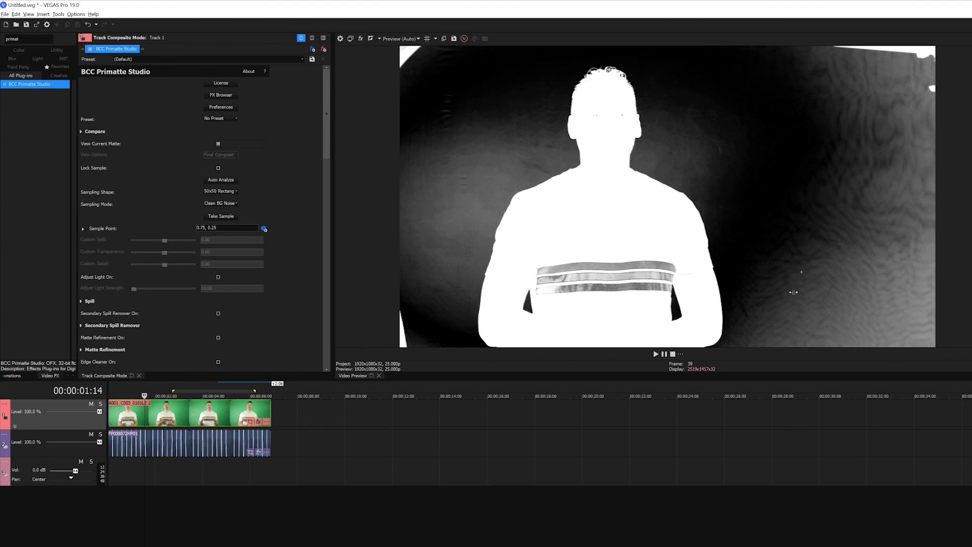
Step: Prepare a new background sample with Sampling Mode kept on Clean BG Noise, viewing the matte
{"action": "left_click", "coordinate": [234, 219]}
{"action": "left_click", "coordinate": [233, 204]}
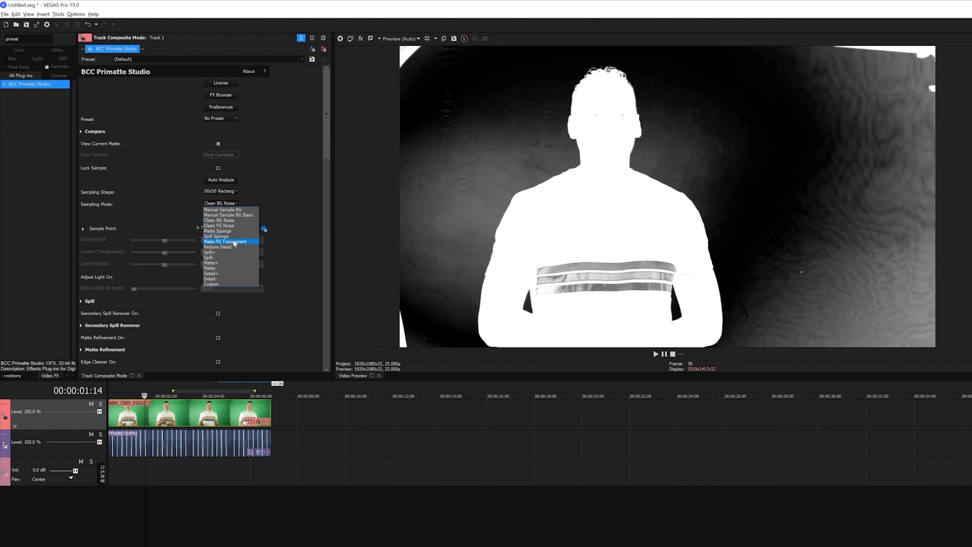
{"action": "left_click", "coordinate": [236, 220]}
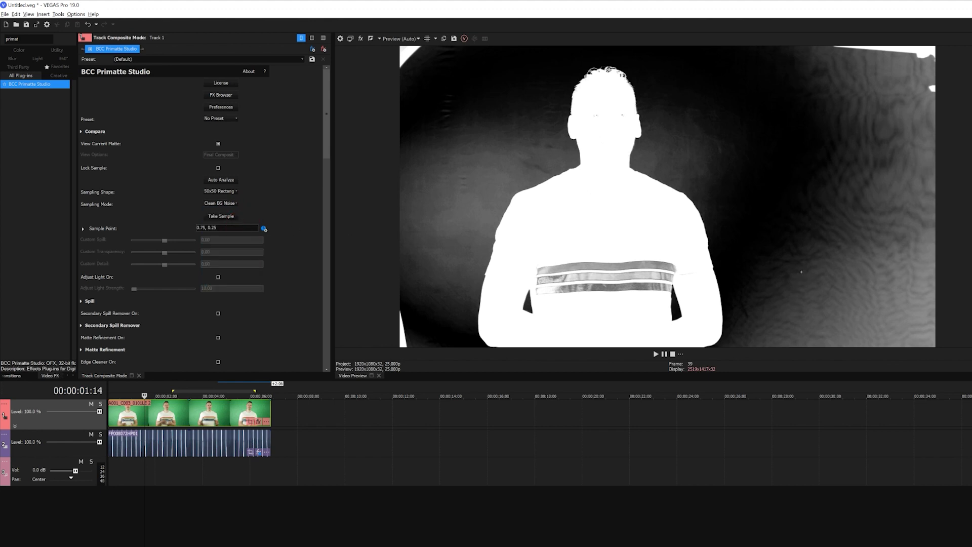
{"action": "left_click", "coordinate": [83, 229]}
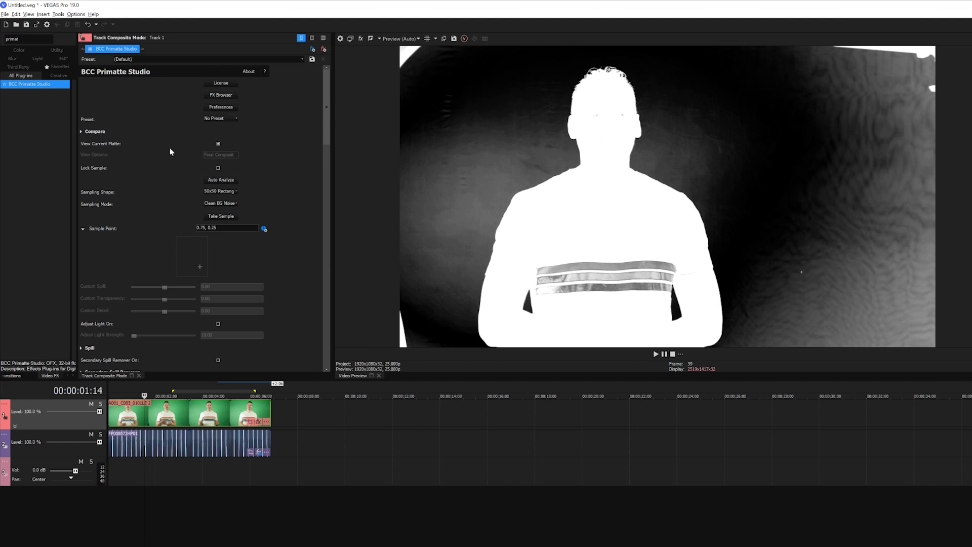
{"action": "left_click", "coordinate": [218, 144]}
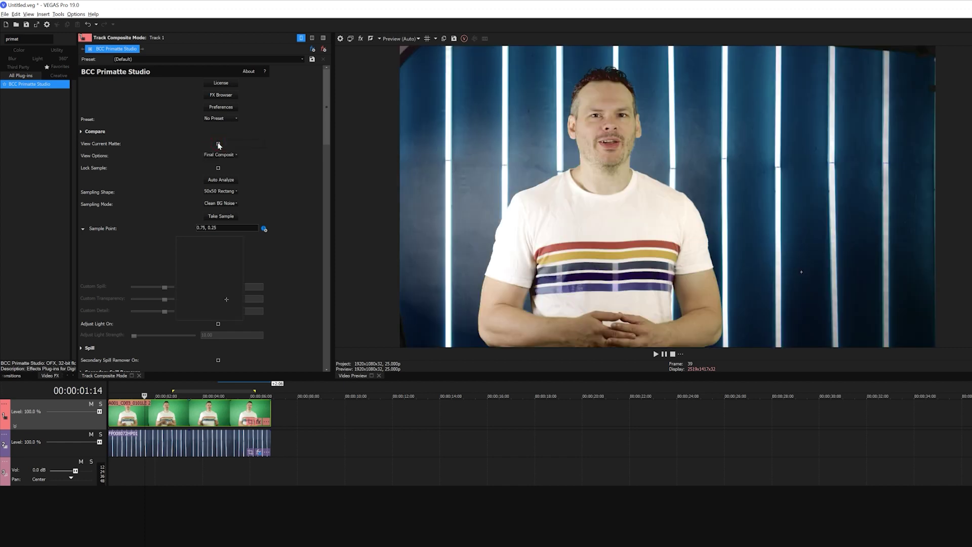
{"action": "left_click", "coordinate": [218, 144]}
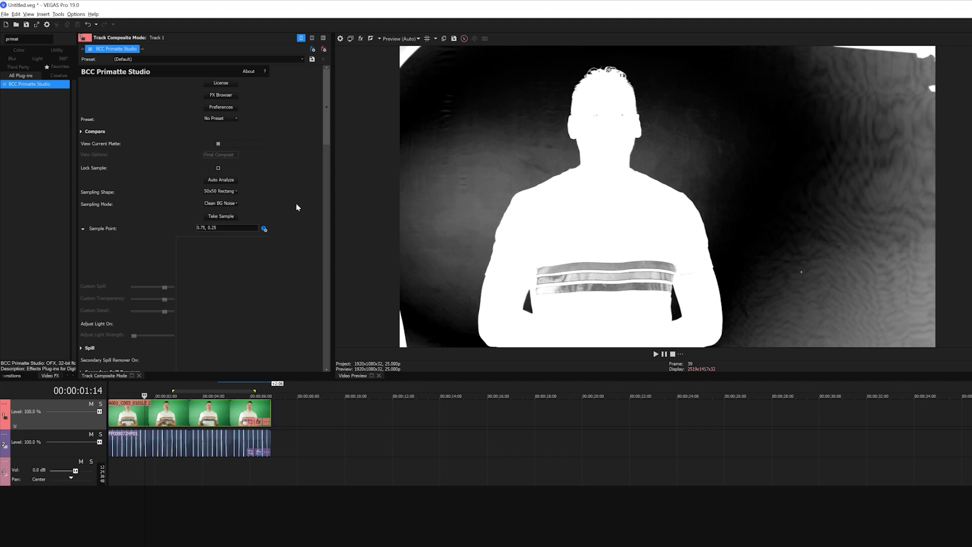
{"action": "left_click", "coordinate": [84, 229]}
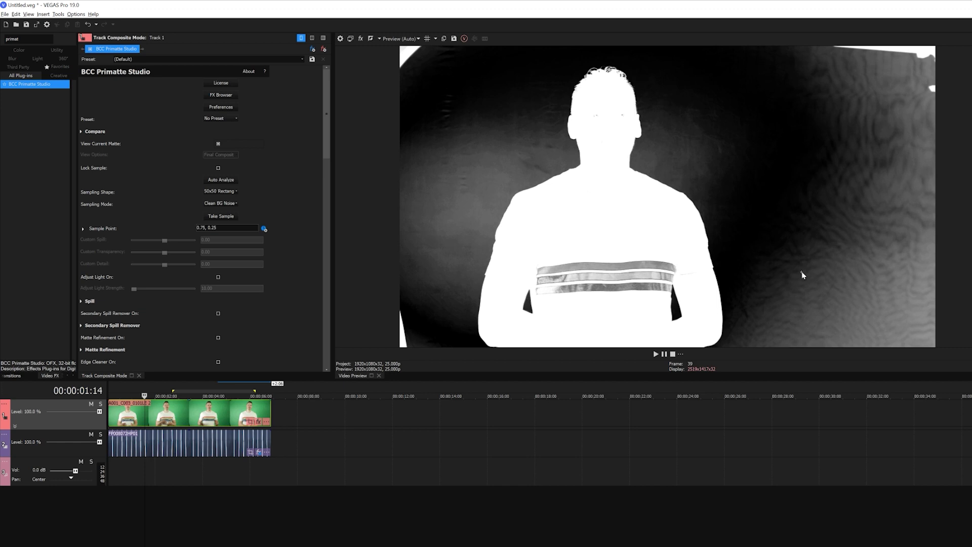
Step: Sample background noise at 0.84, 0.20, the left side and the lower-right until black
{"action": "mouse_move", "coordinate": [802, 274]}
{"action": "left_mouse_down"}
{"action": "mouse_move", "coordinate": [851, 290]}
{"action": "mouse_move", "coordinate": [878, 274]}
{"action": "left_mouse_up"}
{"action": "left_click", "coordinate": [226, 217]}
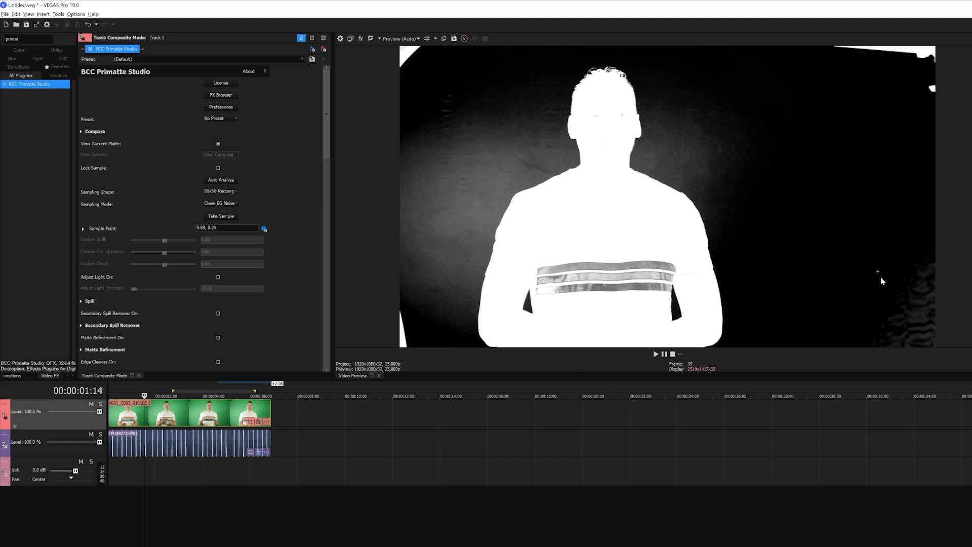
{"action": "left_click_drag", "start_coordinate": [878, 275], "coordinate": [527, 195]}
{"action": "left_click", "coordinate": [226, 217]}
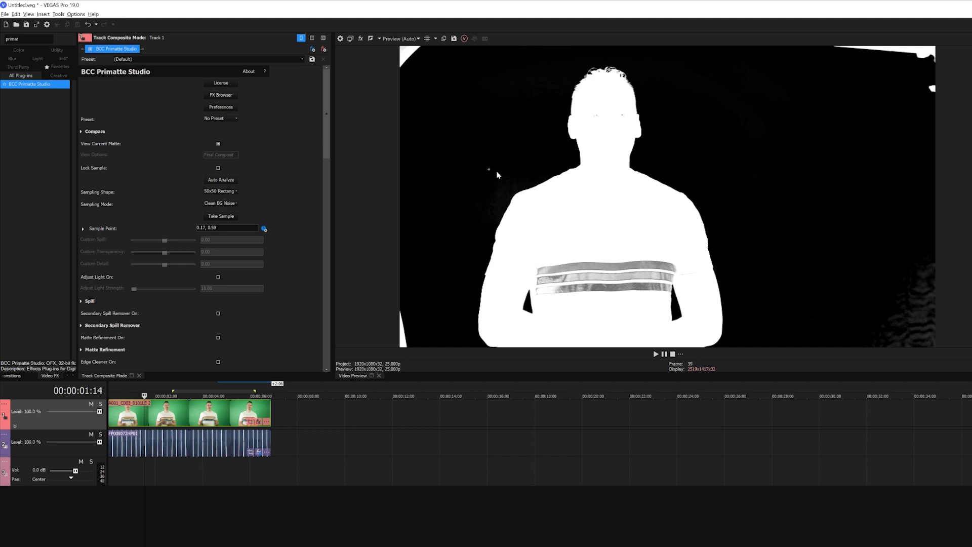
{"action": "mouse_move", "coordinate": [497, 172]}
{"action": "left_mouse_down"}
{"action": "mouse_move", "coordinate": [872, 290]}
{"action": "mouse_move", "coordinate": [920, 317]}
{"action": "left_mouse_up"}
{"action": "left_click", "coordinate": [235, 216]}
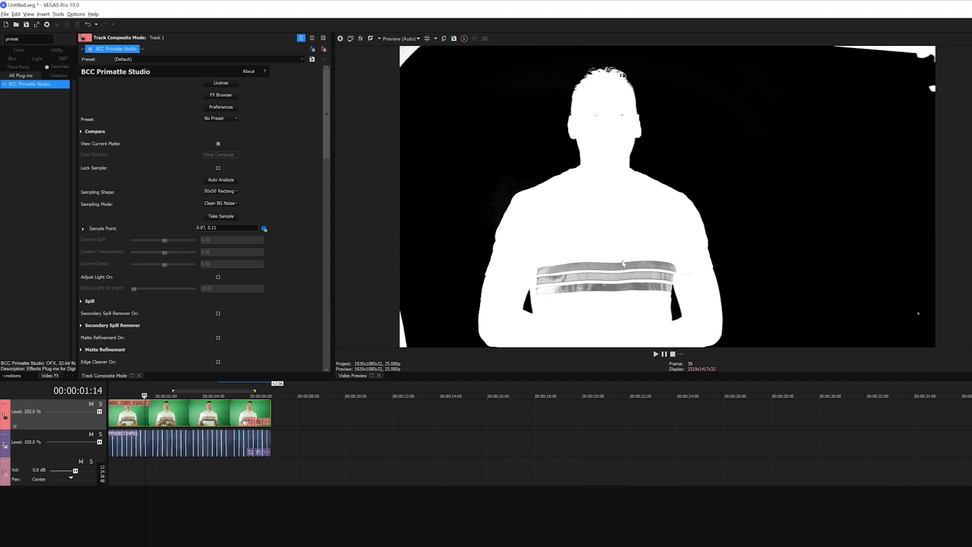
{"action": "left_click", "coordinate": [235, 204]}
Step: Switch to Clean FG Noise and sample the actor's chest to solidify the shirt
{"action": "left_click", "coordinate": [233, 226]}
{"action": "mouse_move", "coordinate": [919, 314]}
{"action": "left_mouse_down"}
{"action": "mouse_move", "coordinate": [878, 319]}
{"action": "mouse_move", "coordinate": [670, 196]}
{"action": "mouse_move", "coordinate": [587, 231]}
{"action": "mouse_move", "coordinate": [609, 267]}
{"action": "left_mouse_up"}
{"action": "left_click", "coordinate": [223, 218]}
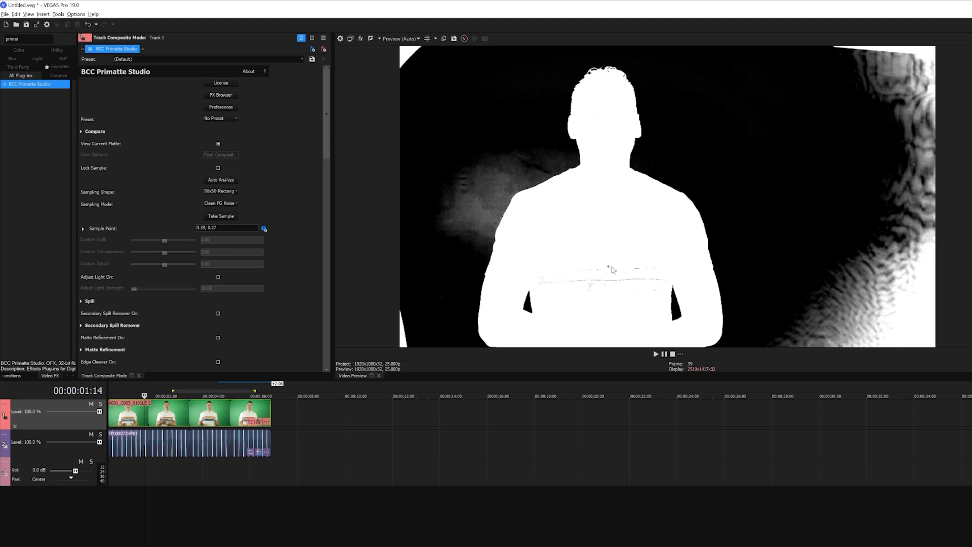
{"action": "mouse_move", "coordinate": [608, 266]}
{"action": "left_mouse_down"}
{"action": "mouse_move", "coordinate": [773, 291]}
{"action": "mouse_move", "coordinate": [645, 283]}
{"action": "mouse_move", "coordinate": [657, 283]}
{"action": "mouse_move", "coordinate": [659, 266]}
{"action": "mouse_move", "coordinate": [720, 282]}
{"action": "mouse_move", "coordinate": [802, 285]}
{"action": "left_mouse_up"}
Step: Return to Clean BG Noise and sample the right and left background noise
{"action": "left_click", "coordinate": [218, 203]}
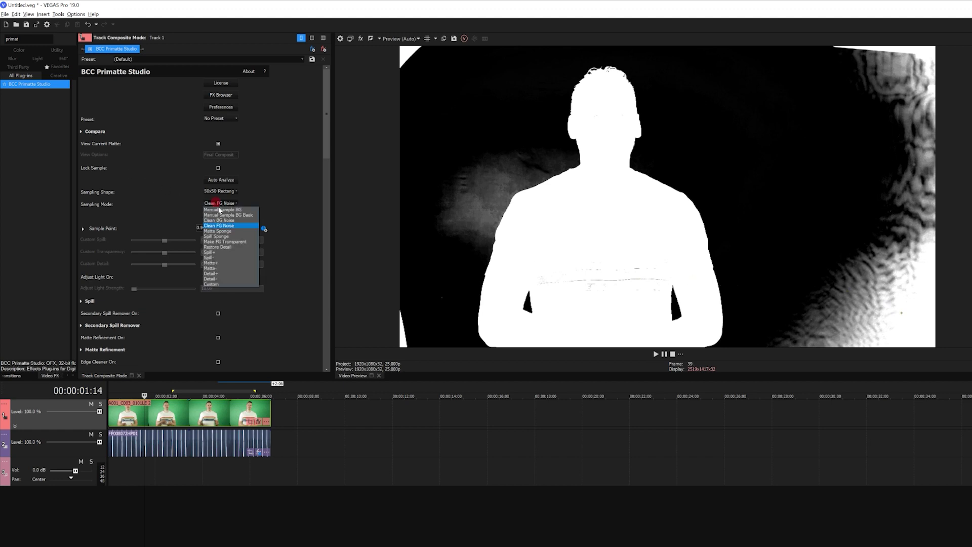
{"action": "left_click", "coordinate": [220, 220]}
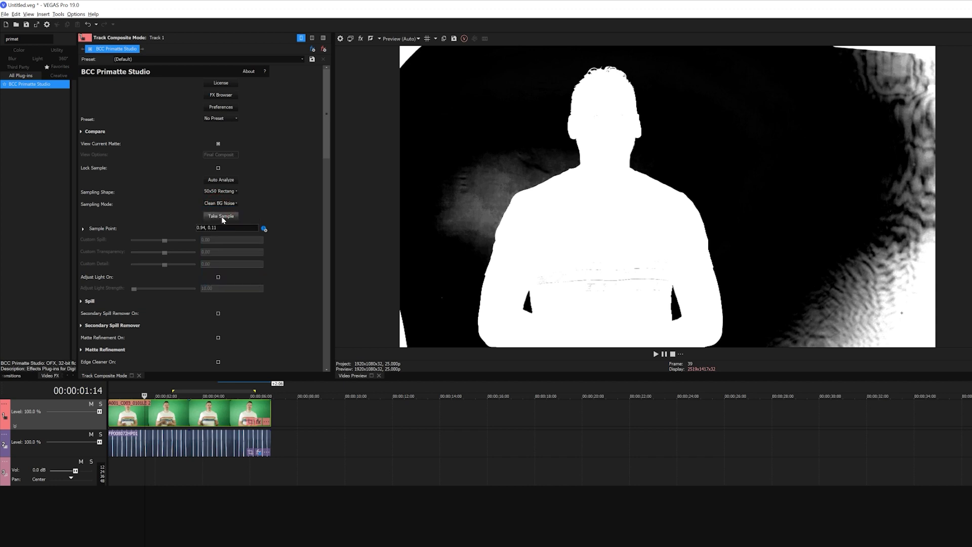
{"action": "left_click", "coordinate": [223, 218]}
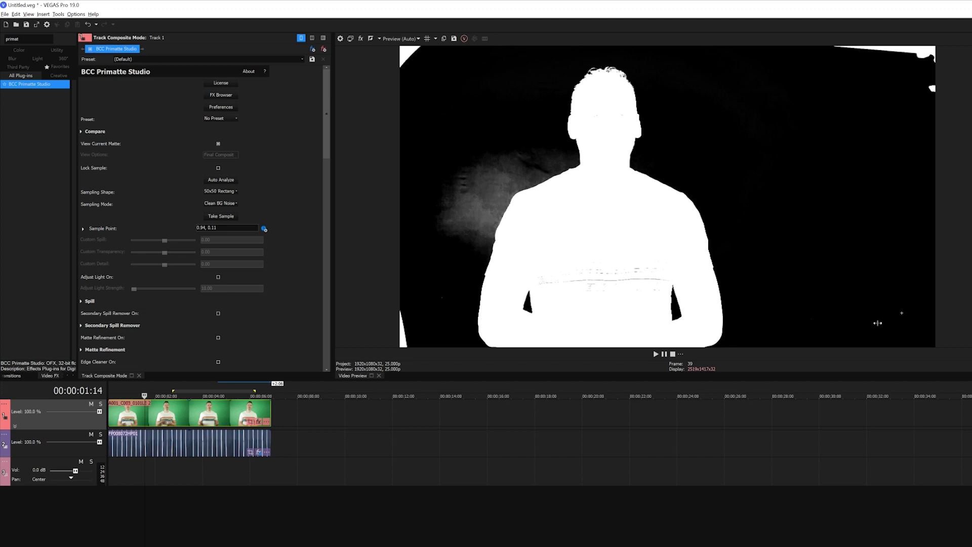
{"action": "left_click_drag", "start_coordinate": [901, 312], "coordinate": [477, 200]}
{"action": "left_click", "coordinate": [222, 204]}
{"action": "left_click", "coordinate": [224, 205]}
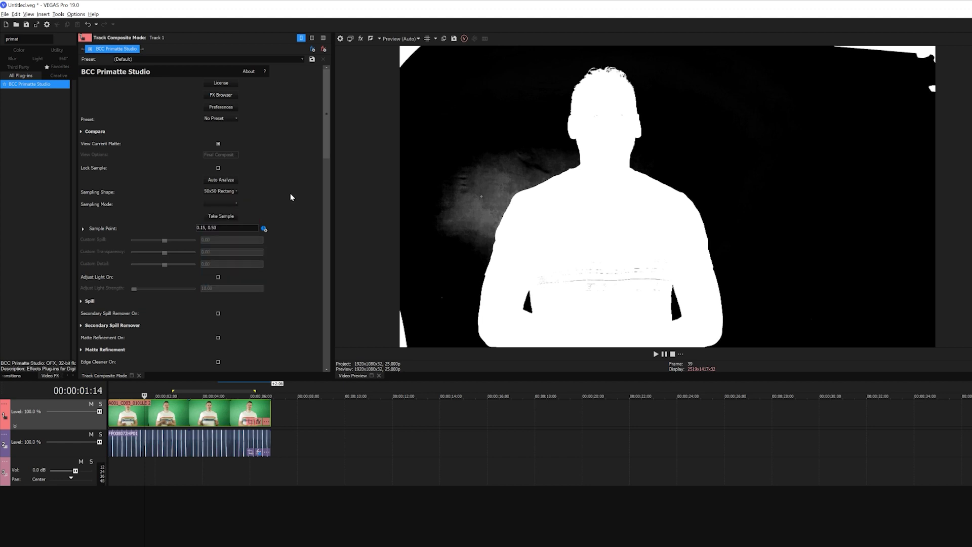
{"action": "left_click", "coordinate": [229, 216]}
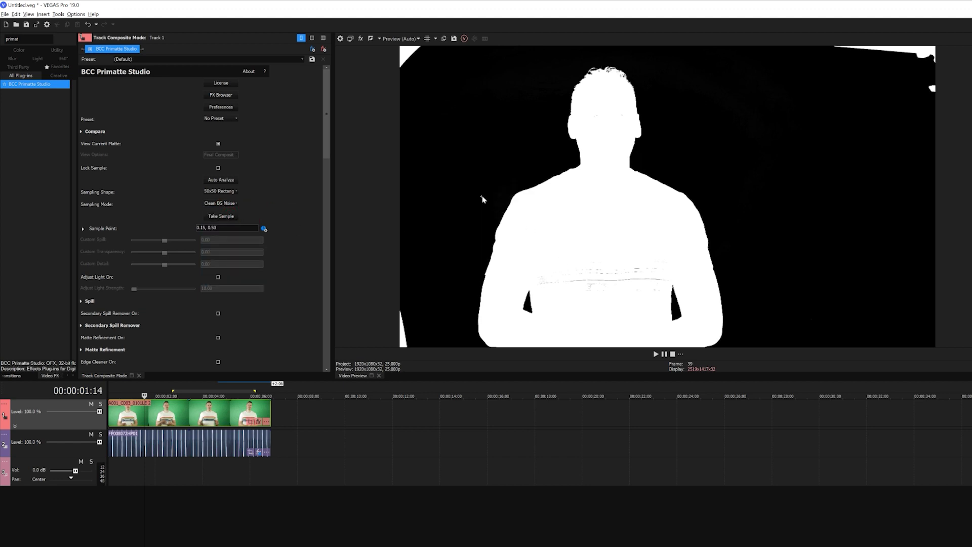
Step: Resample the shirt with Clean FG Noise, then the right and right-edge background with Clean BG Noise
{"action": "mouse_move", "coordinate": [482, 198]}
{"action": "left_mouse_down"}
{"action": "mouse_move", "coordinate": [597, 283]}
{"action": "mouse_move", "coordinate": [603, 275]}
{"action": "left_mouse_up"}
{"action": "left_click", "coordinate": [221, 203]}
{"action": "left_click", "coordinate": [223, 219]}
{"action": "left_click", "coordinate": [221, 216]}
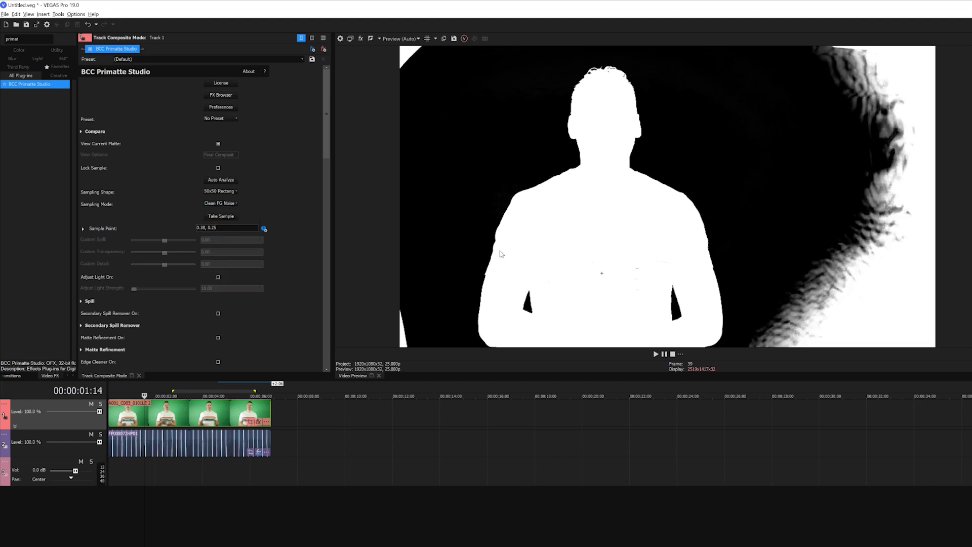
{"action": "left_click", "coordinate": [864, 308]}
{"action": "left_click", "coordinate": [221, 203]}
{"action": "left_click", "coordinate": [222, 211]}
{"action": "left_click", "coordinate": [220, 216]}
{"action": "left_click", "coordinate": [920, 314]}
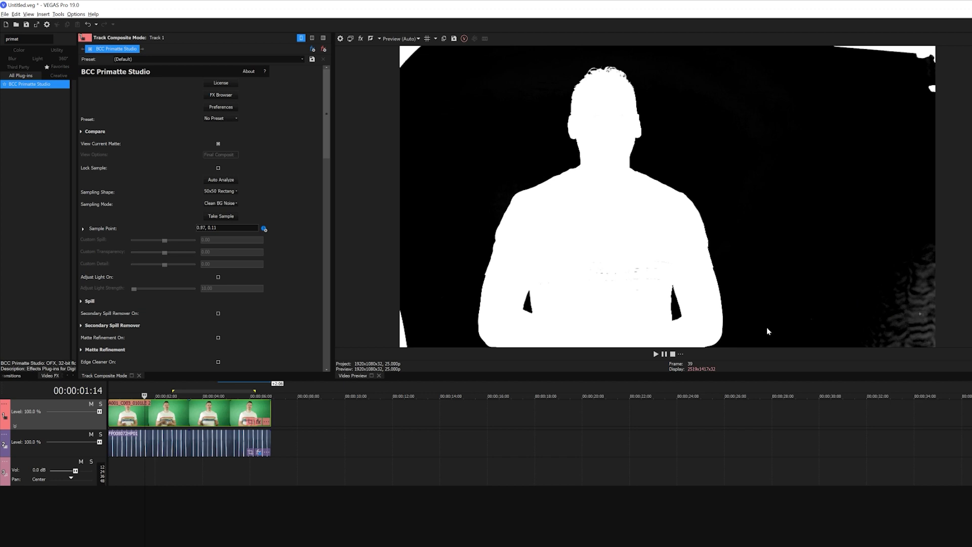
{"action": "left_click", "coordinate": [221, 217]}
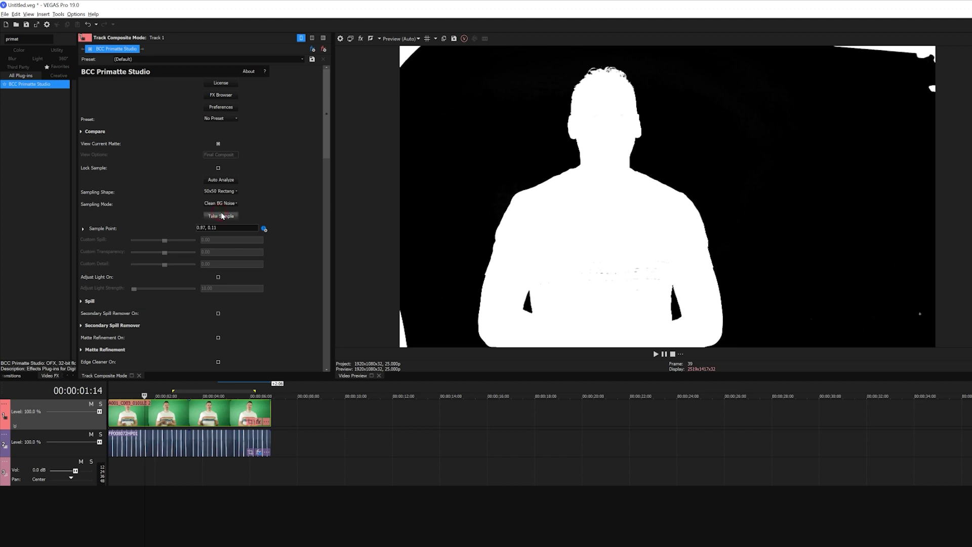
Step: Untick View Current Matte and play the composite from an earlier frame
{"action": "left_click", "coordinate": [218, 144]}
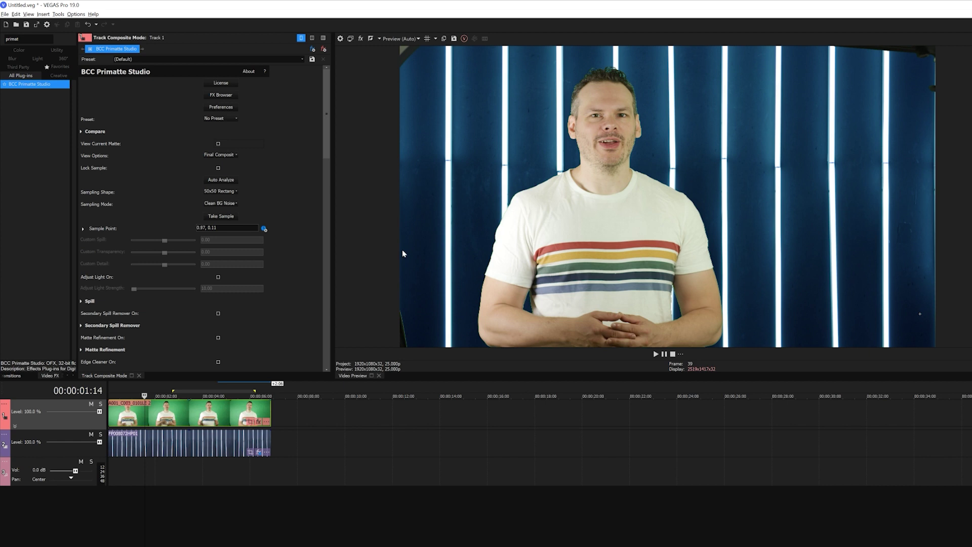
{"action": "left_click", "coordinate": [135, 394]}
{"action": "key", "text": "space"}
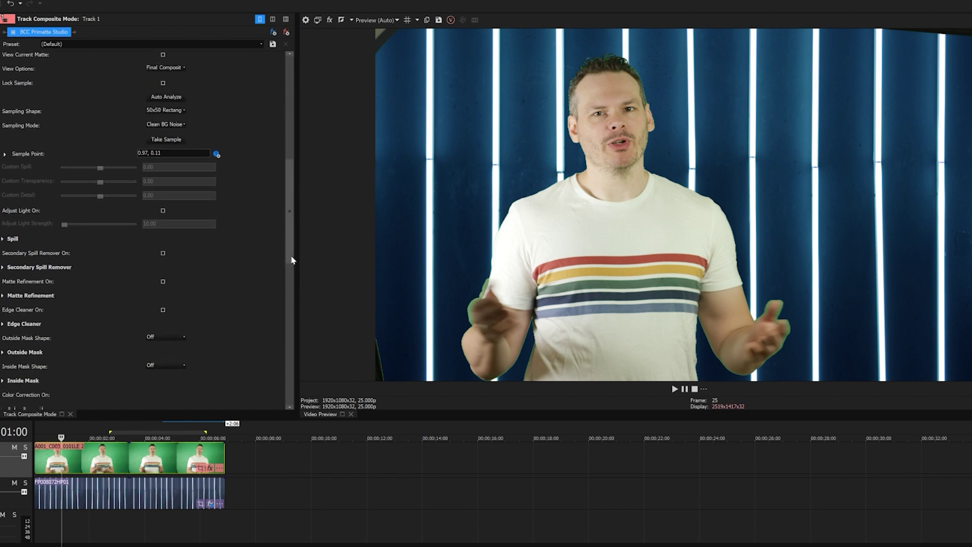
Step: Turn on Secondary Spill Remover and inspect its settings (Channel Limit, Bias 50)
{"action": "left_click", "coordinate": [3, 148]}
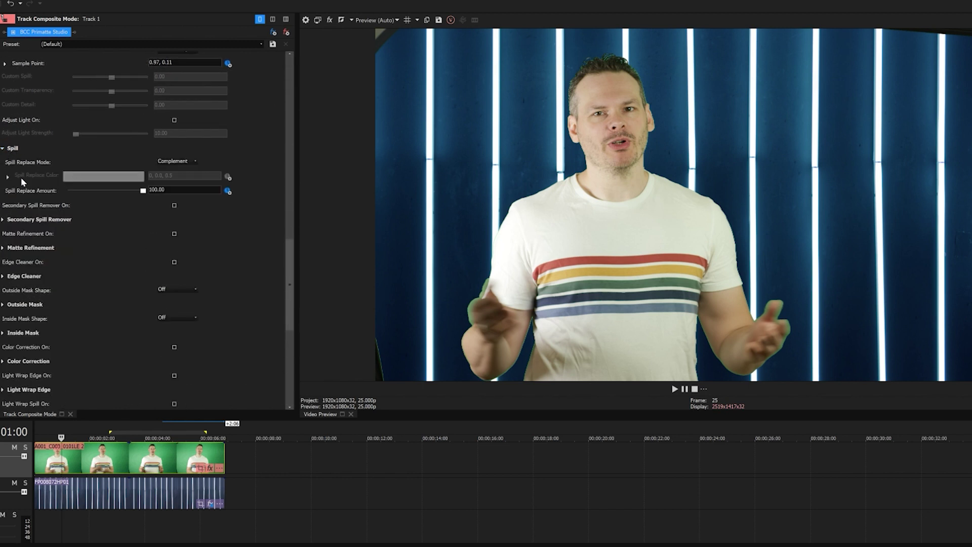
{"action": "left_click", "coordinate": [3, 148]}
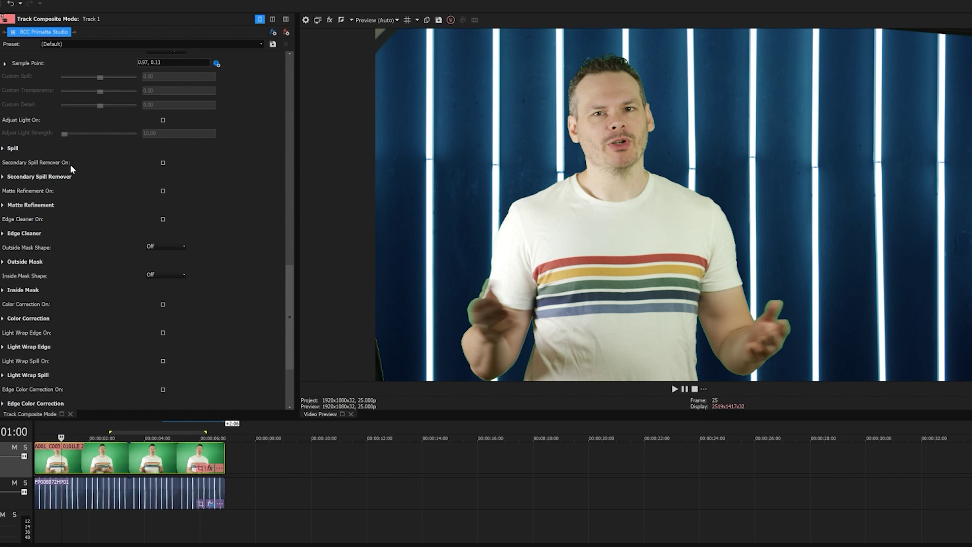
{"action": "left_click", "coordinate": [163, 163]}
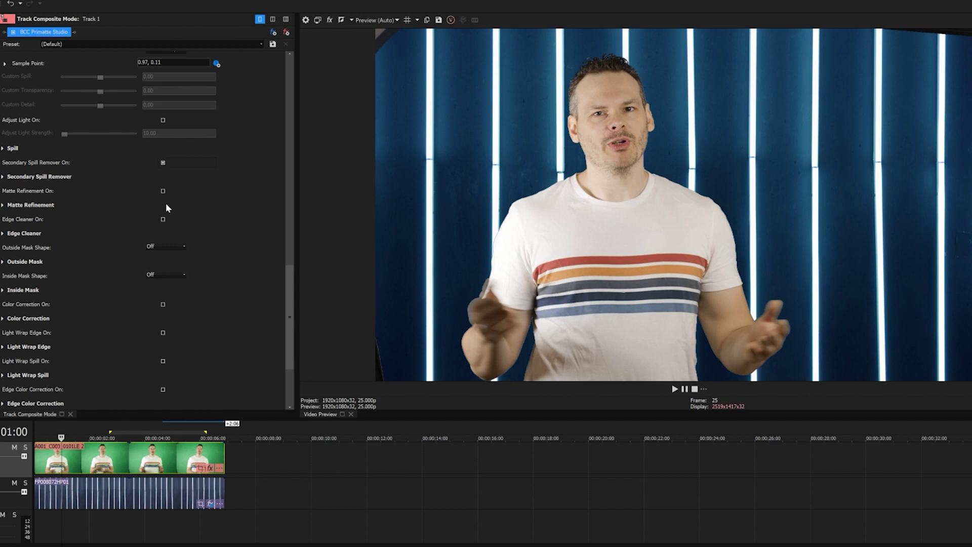
{"action": "left_click", "coordinate": [3, 177]}
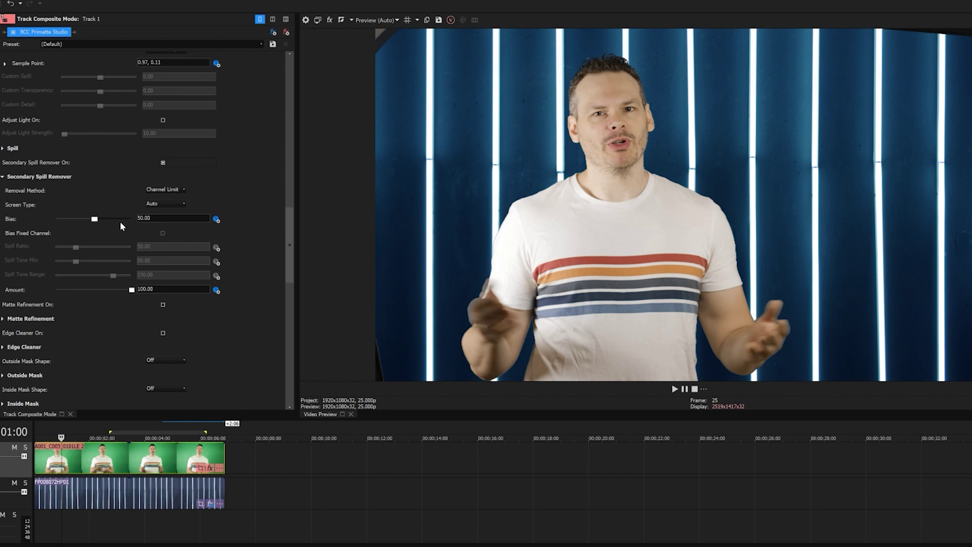
Step: Collapse the Secondary Spill Remover settings
{"action": "left_click", "coordinate": [3, 177]}
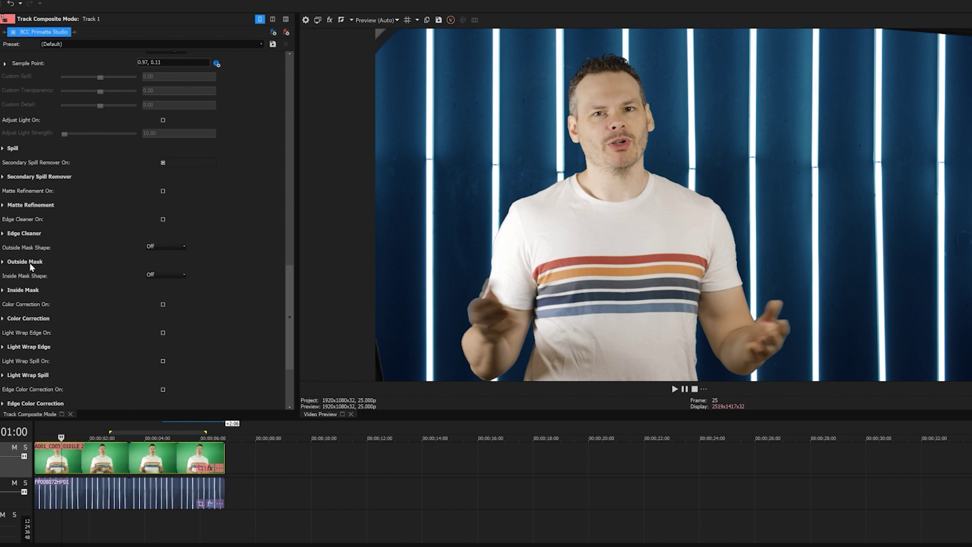
Step: Set Outside Mask Shape to Crop and adjust the bottom and left crop edges
{"action": "left_click", "coordinate": [183, 246]}
{"action": "left_click", "coordinate": [166, 260]}
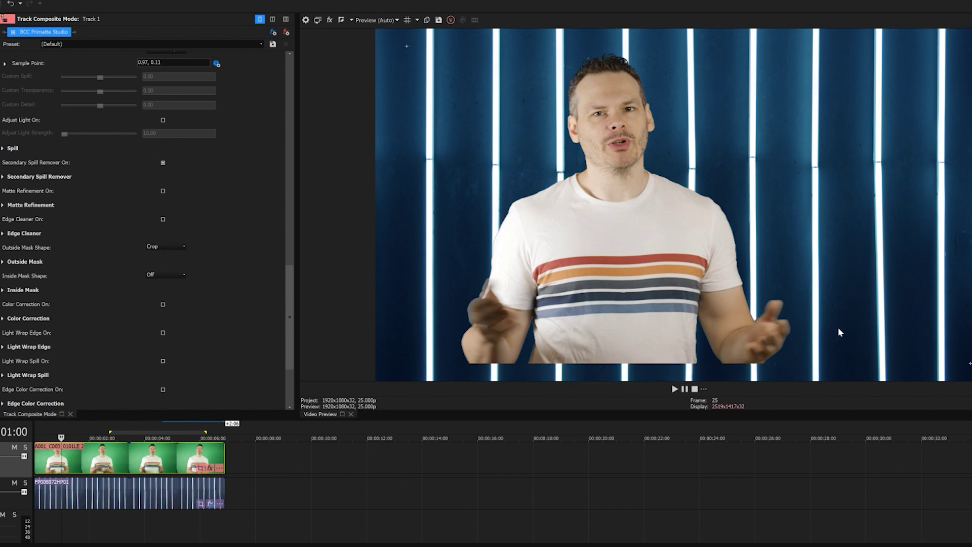
{"action": "left_click_drag", "start_coordinate": [970, 367], "coordinate": [970, 383]}
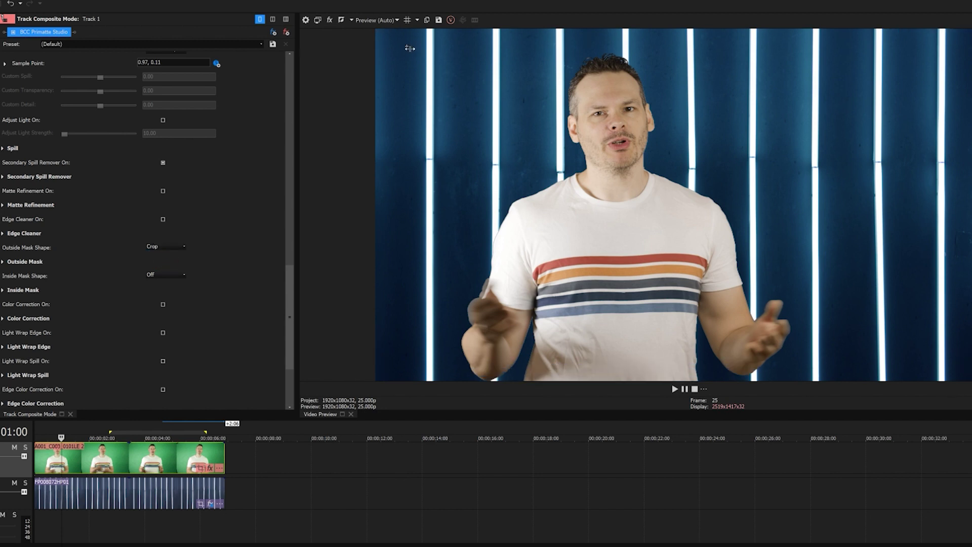
{"action": "left_click_drag", "start_coordinate": [459, 51], "coordinate": [408, 50]}
Step: Change Outside Mask Shape to Mocha Mask and launch Mocha to draw it
{"action": "left_click", "coordinate": [174, 248]}
{"action": "left_click", "coordinate": [171, 263]}
{"action": "left_click", "coordinate": [4, 262]}
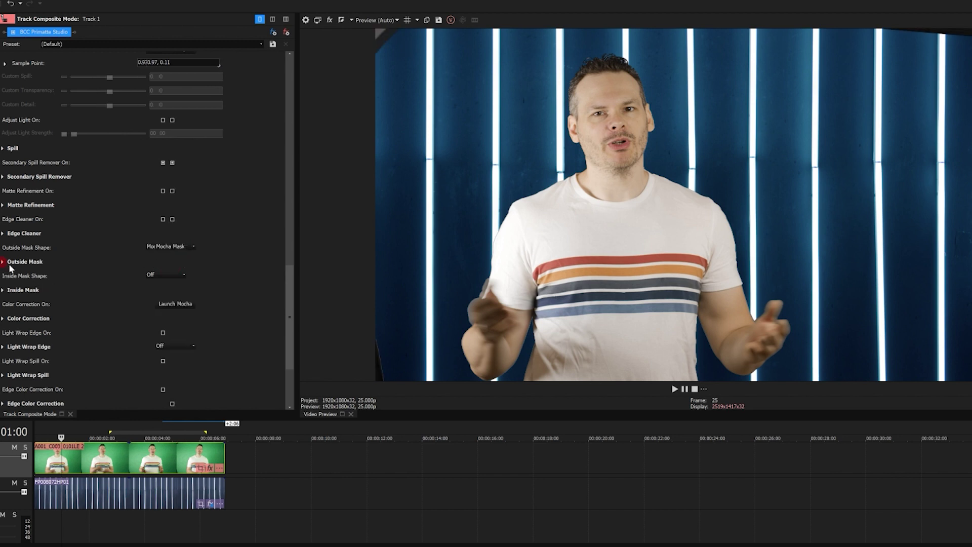
{"action": "left_click", "coordinate": [176, 303]}
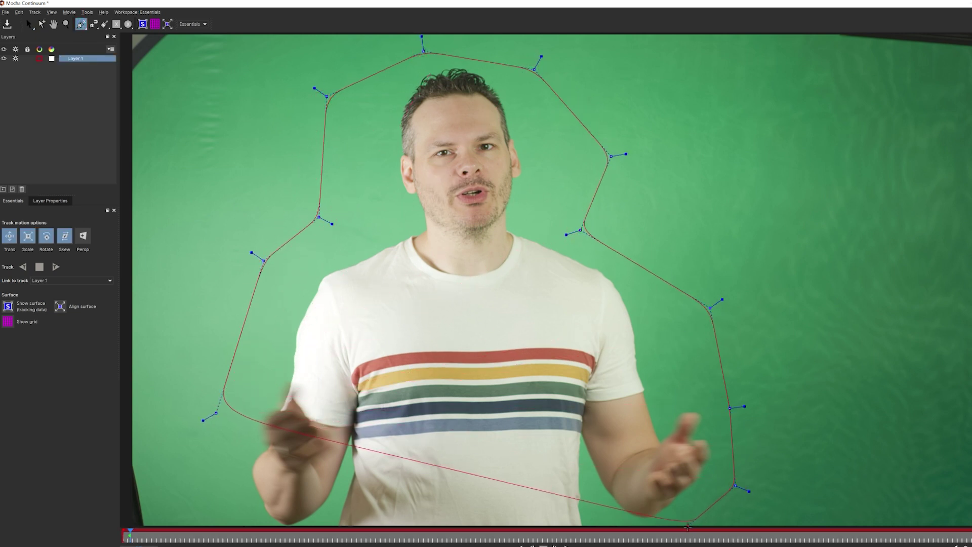
Step: Close the presenter's X-spline mask, pull its bottom points to the frame edge, and save it
{"action": "left_click", "coordinate": [257, 524]}
{"action": "right_click", "coordinate": [257, 524]}
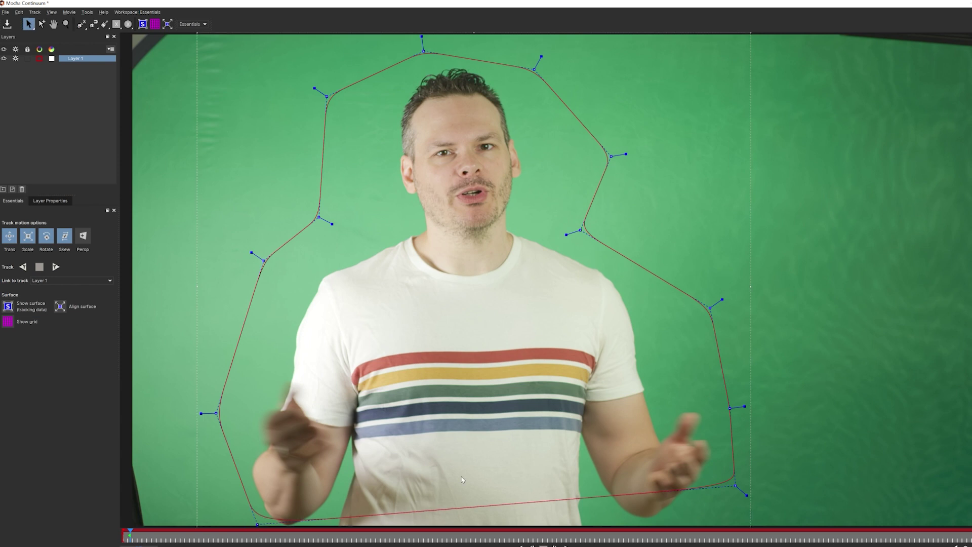
{"action": "left_click_drag", "start_coordinate": [740, 490], "coordinate": [741, 534]}
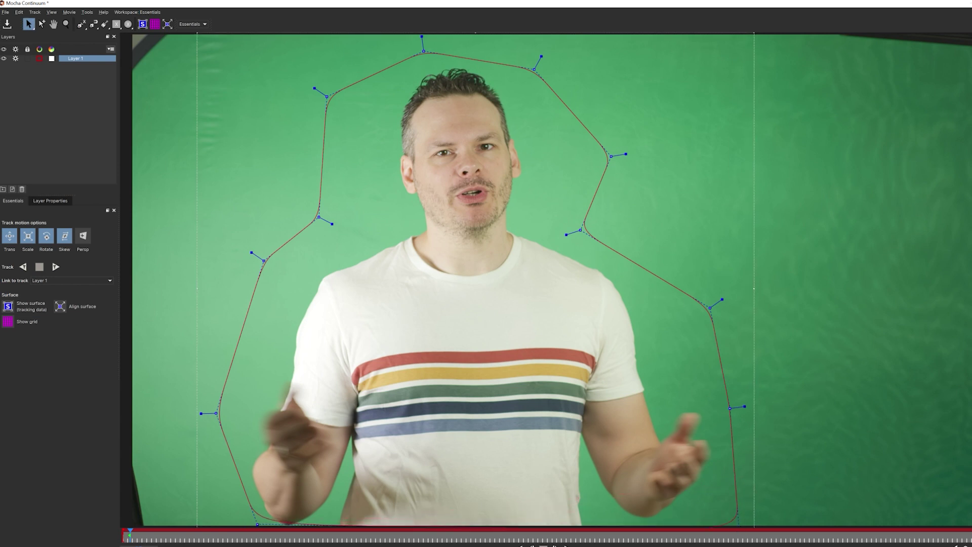
{"action": "left_click_drag", "start_coordinate": [257, 524], "coordinate": [244, 512]}
{"action": "left_click", "coordinate": [961, 25]}
{"action": "left_click", "coordinate": [624, 300]}
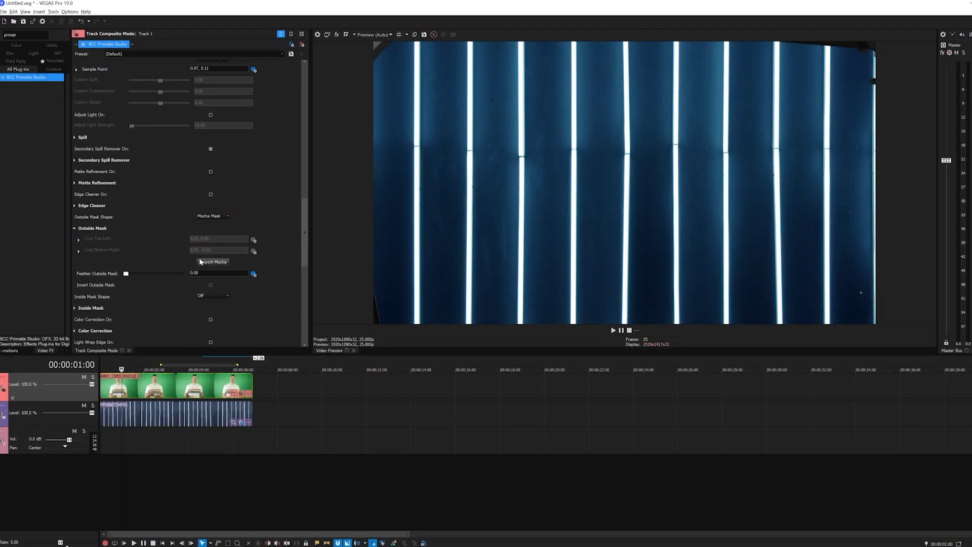
Step: Check Invert Outside Mask in Primatte's Outside Mask group to bring back the presenter
{"action": "left_click", "coordinate": [210, 286]}
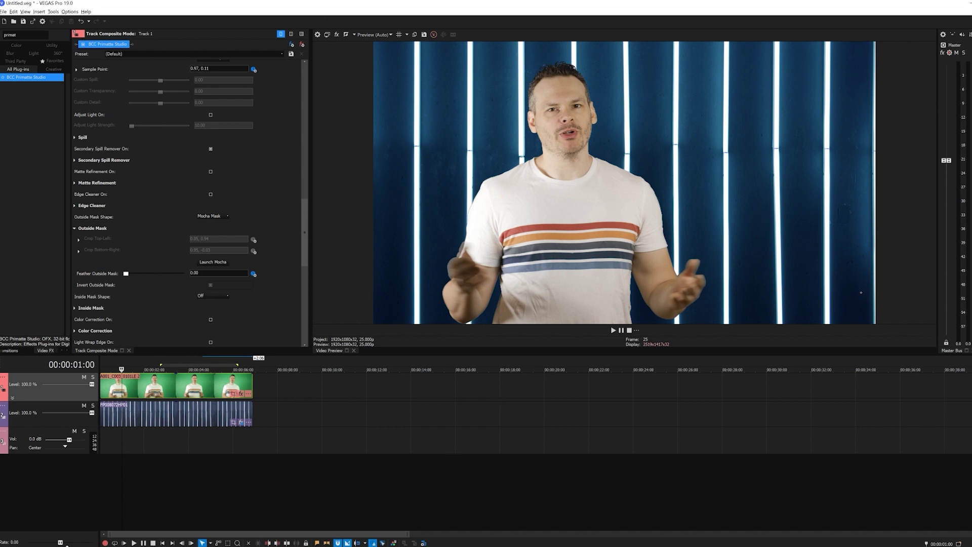
Step: Enable Primatte Color Correction with Contrast 20.27, Temperature -20.27 and Saturation 12.96
{"action": "left_click", "coordinate": [76, 228]}
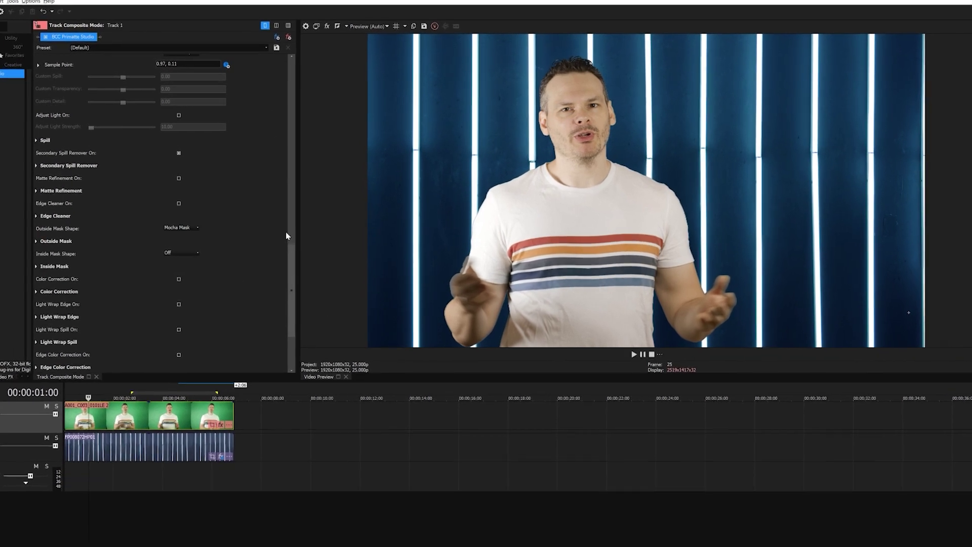
{"action": "left_click_drag", "start_coordinate": [286, 263], "coordinate": [281, 332]}
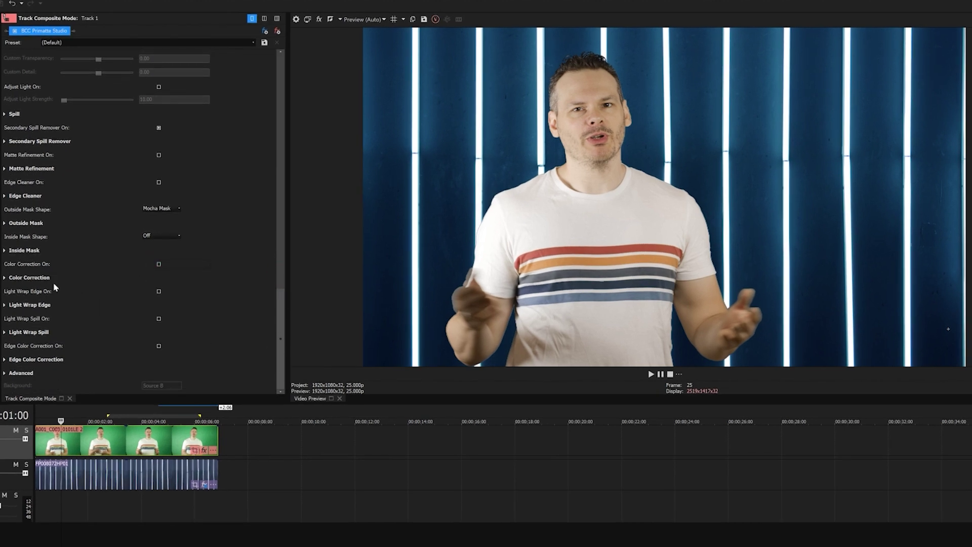
{"action": "left_click", "coordinate": [5, 278]}
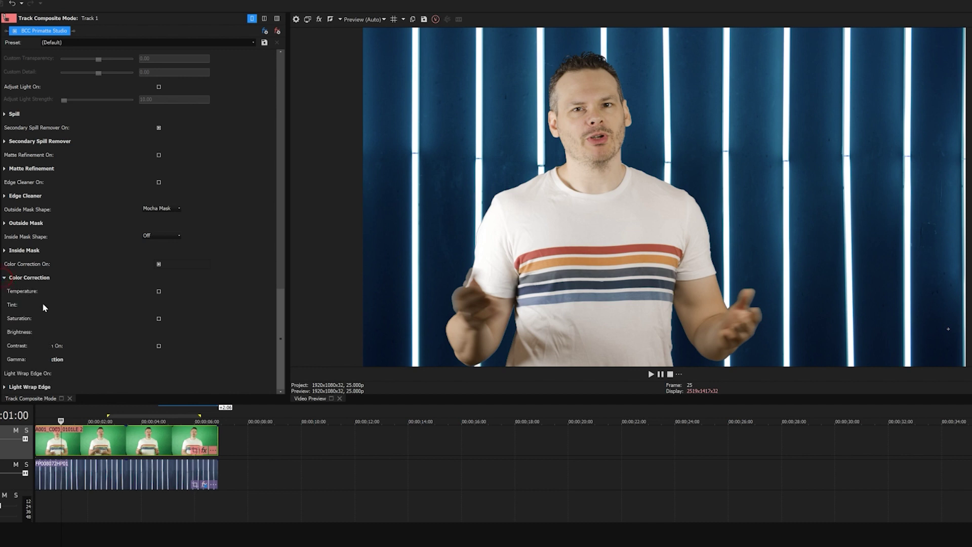
{"action": "left_click_drag", "start_coordinate": [93, 345], "coordinate": [100, 347]}
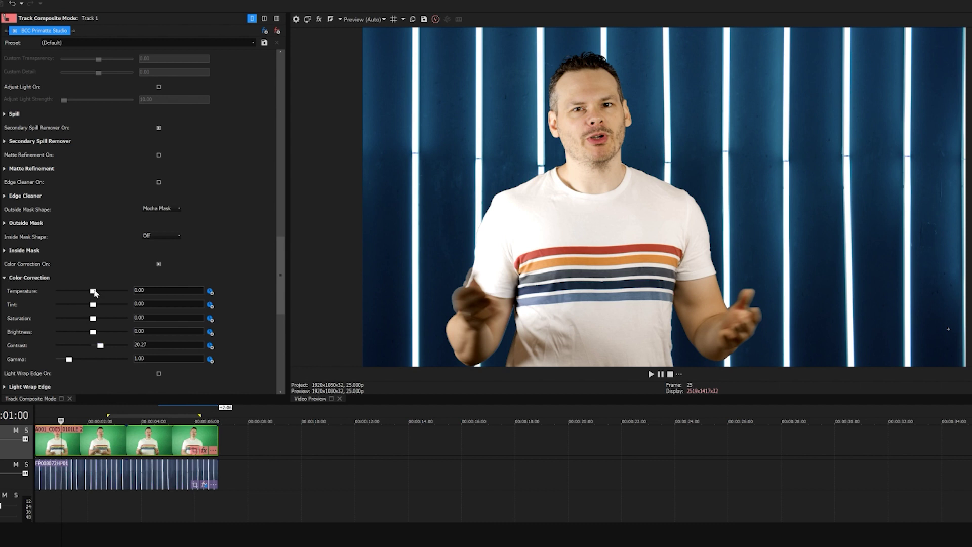
{"action": "left_click_drag", "start_coordinate": [93, 292], "coordinate": [87, 295]}
{"action": "left_click_drag", "start_coordinate": [96, 320], "coordinate": [84, 291]}
Step: Turn on Light Wrap Edge, keeping Background as Source B
{"action": "left_click_drag", "start_coordinate": [278, 304], "coordinate": [278, 392]}
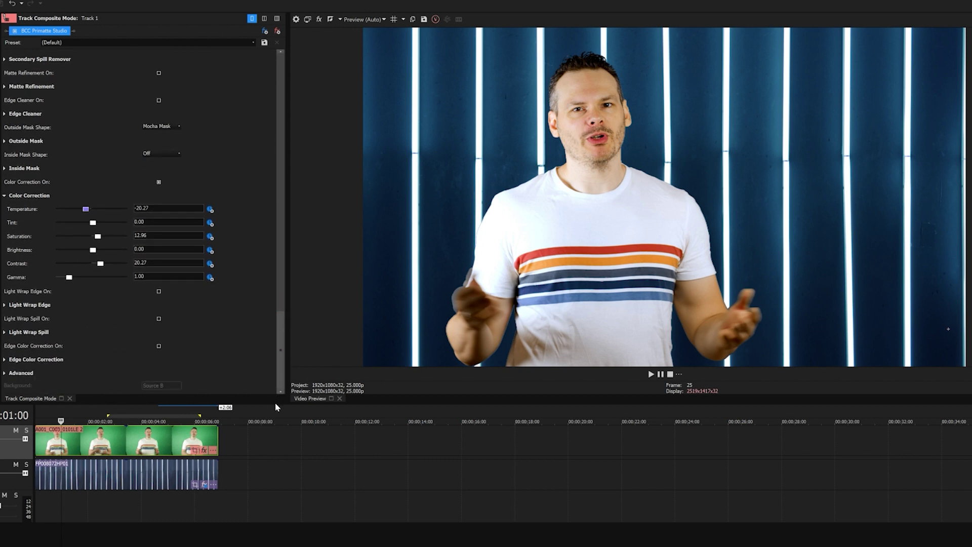
{"action": "left_click", "coordinate": [158, 292]}
{"action": "left_click", "coordinate": [174, 386]}
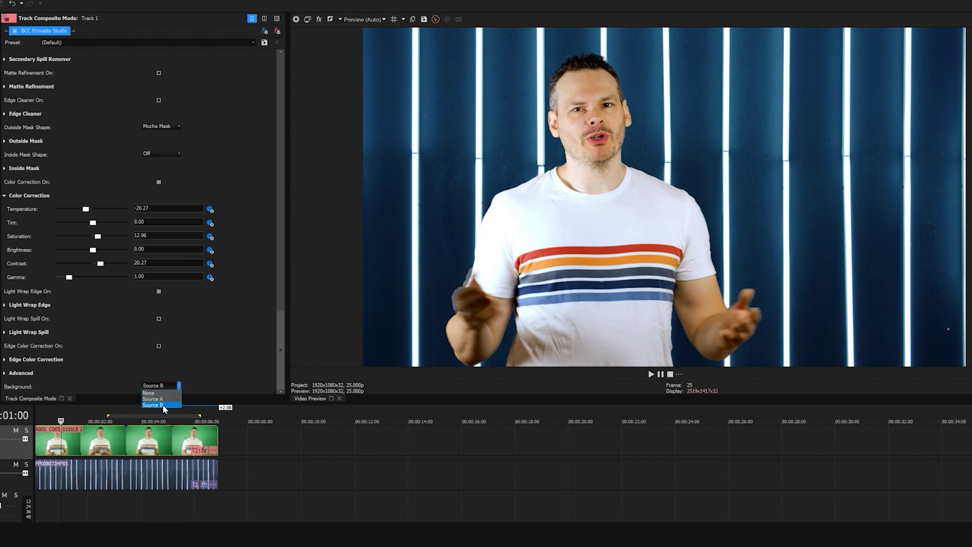
{"action": "left_click", "coordinate": [162, 405]}
Step: Tune the light wrap to Width 18.59, a brighter Lightness and Softness 43.30
{"action": "left_click", "coordinate": [4, 305]}
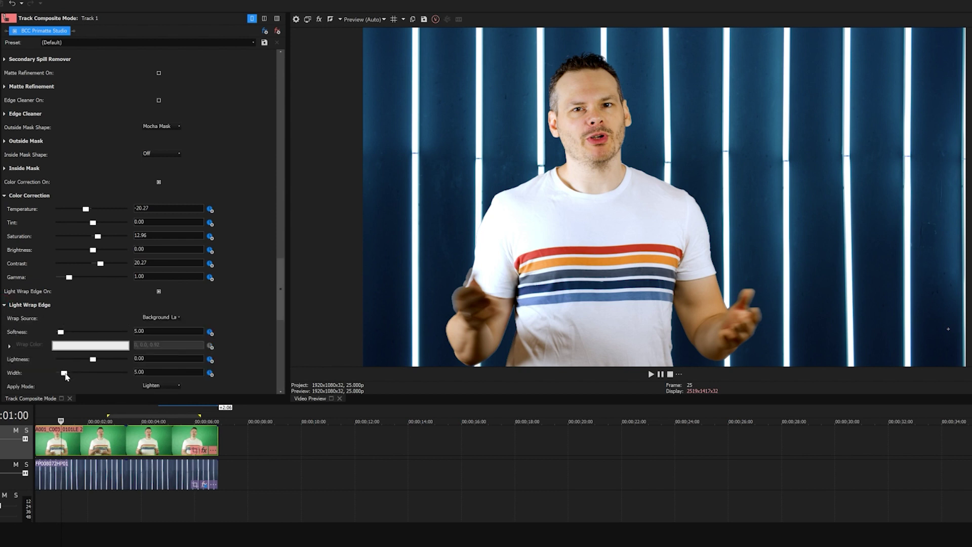
{"action": "left_click_drag", "start_coordinate": [64, 373], "coordinate": [117, 373]}
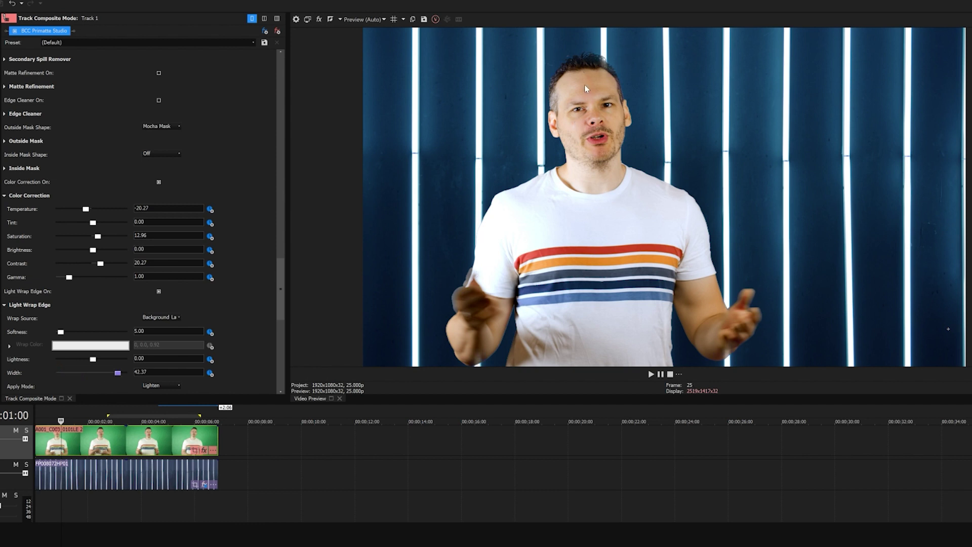
{"action": "left_click_drag", "start_coordinate": [106, 374], "coordinate": [107, 358]}
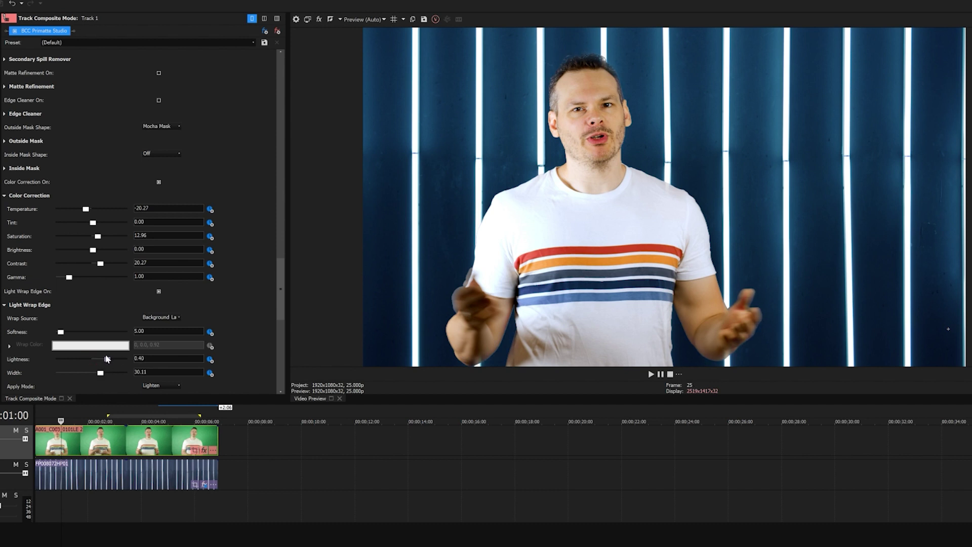
{"action": "left_click_drag", "start_coordinate": [61, 332], "coordinate": [74, 331]}
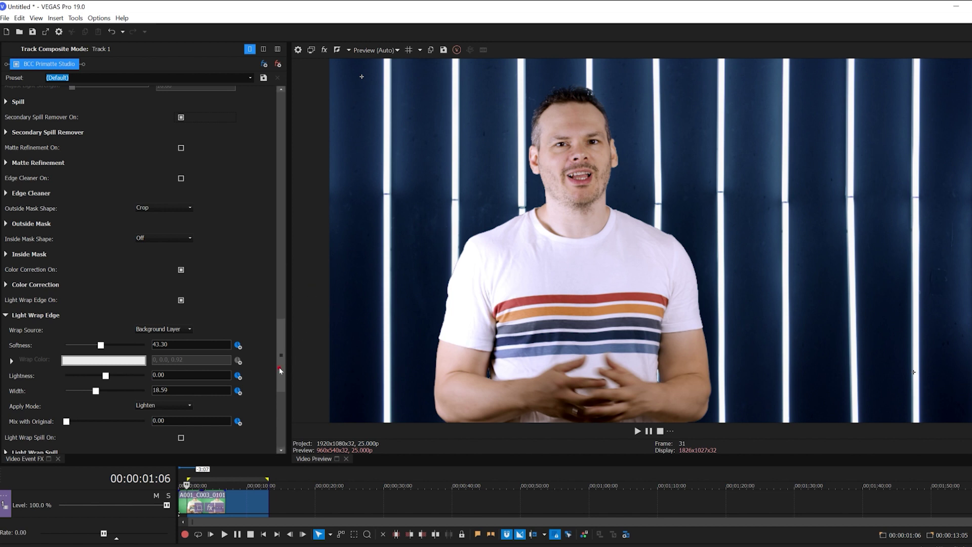
Step: Turn on Edge Cleaner and set Spill Replace Mode to Softened BG
{"action": "scroll", "coordinate": [213, 284], "scroll_direction": "up", "scroll_amount": 3}
{"action": "left_click", "coordinate": [182, 241]}
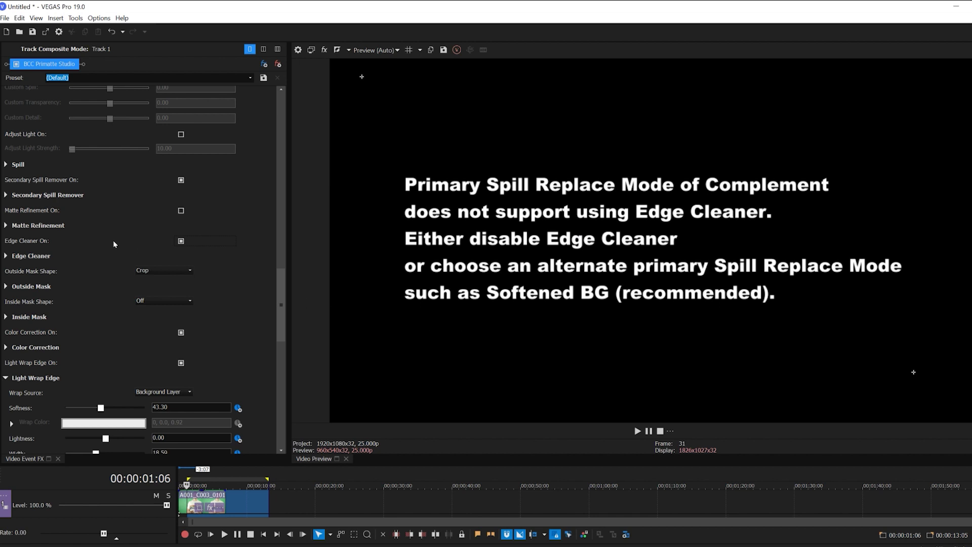
{"action": "left_click", "coordinate": [6, 165]}
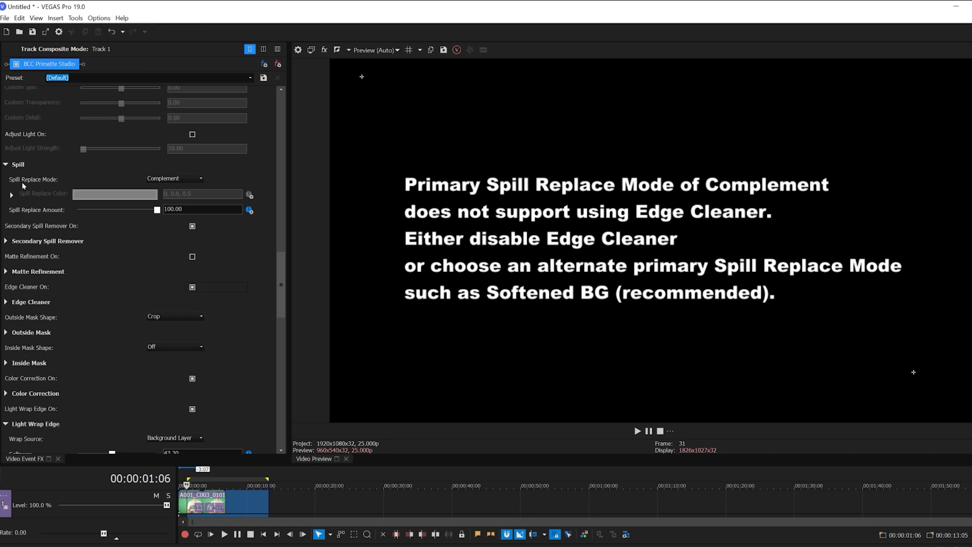
{"action": "left_click", "coordinate": [202, 179]}
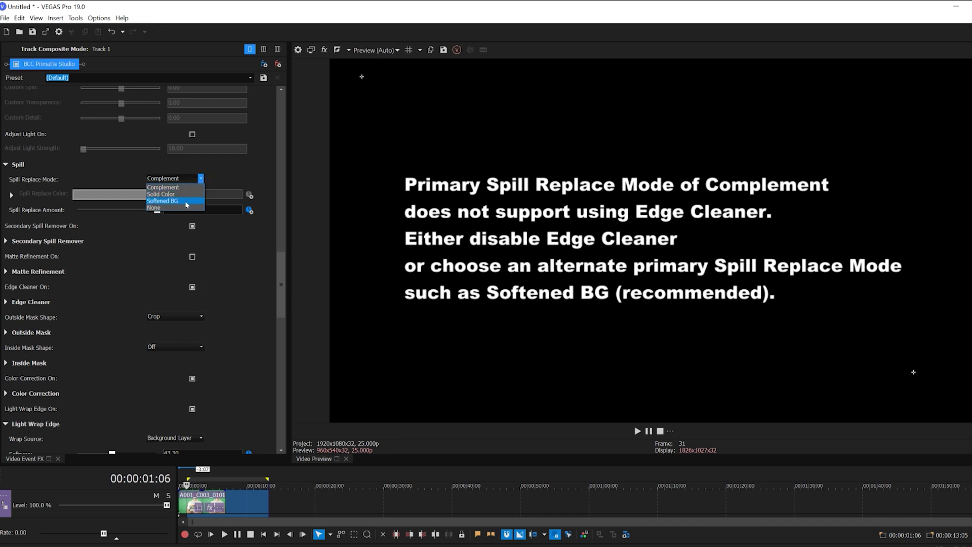
{"action": "left_click", "coordinate": [183, 202]}
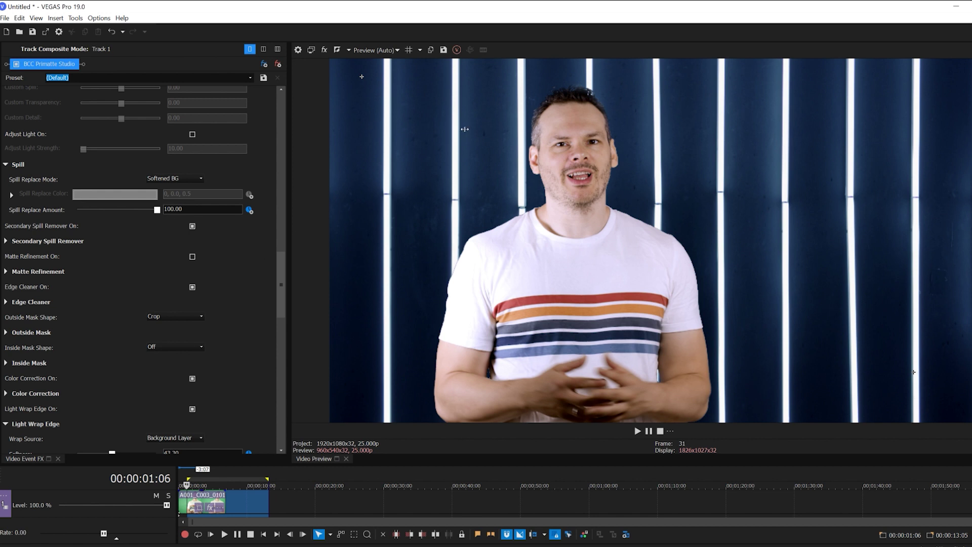
Step: Set Cleaning Radius 16.07, Alpha Contrast 8.48, Strength 74.11, Edge Sensitivity 75.00, and enable Temporal Smoothing
{"action": "left_click_drag", "start_coordinate": [281, 266], "coordinate": [288, 355]}
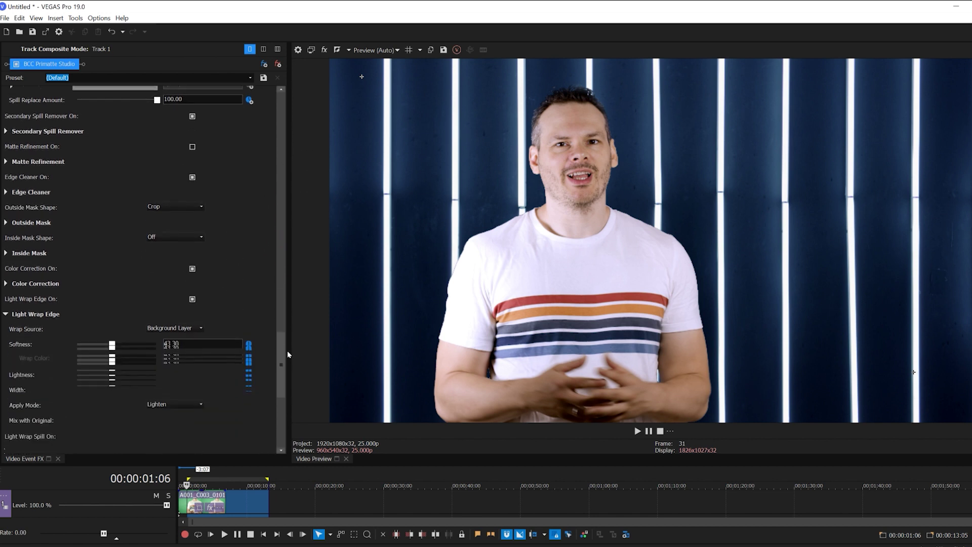
{"action": "left_click", "coordinate": [7, 187]}
{"action": "left_click_drag", "start_coordinate": [79, 201], "coordinate": [112, 202]}
{"action": "left_click_drag", "start_coordinate": [102, 202], "coordinate": [101, 201]}
{"action": "left_click_drag", "start_coordinate": [77, 232], "coordinate": [137, 247]}
{"action": "left_click_drag", "start_coordinate": [77, 262], "coordinate": [120, 262]}
{"action": "left_click", "coordinate": [192, 218]}
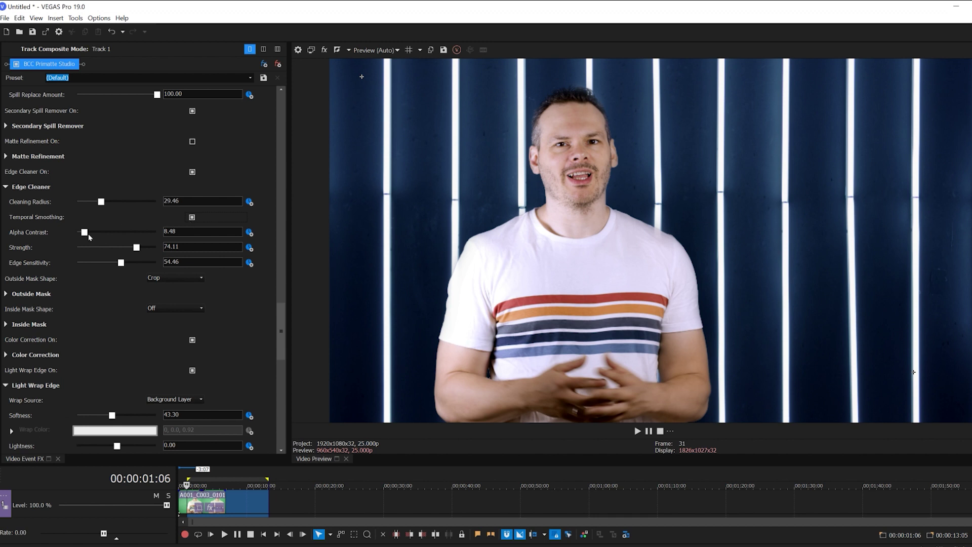
{"action": "left_click_drag", "start_coordinate": [101, 202], "coordinate": [90, 202]}
{"action": "left_click", "coordinate": [121, 262]}
{"action": "mouse_move", "coordinate": [121, 264]}
{"action": "left_mouse_down"}
{"action": "mouse_move", "coordinate": [152, 263]}
{"action": "mouse_move", "coordinate": [124, 264]}
{"action": "mouse_move", "coordinate": [136, 271]}
{"action": "left_mouse_up"}
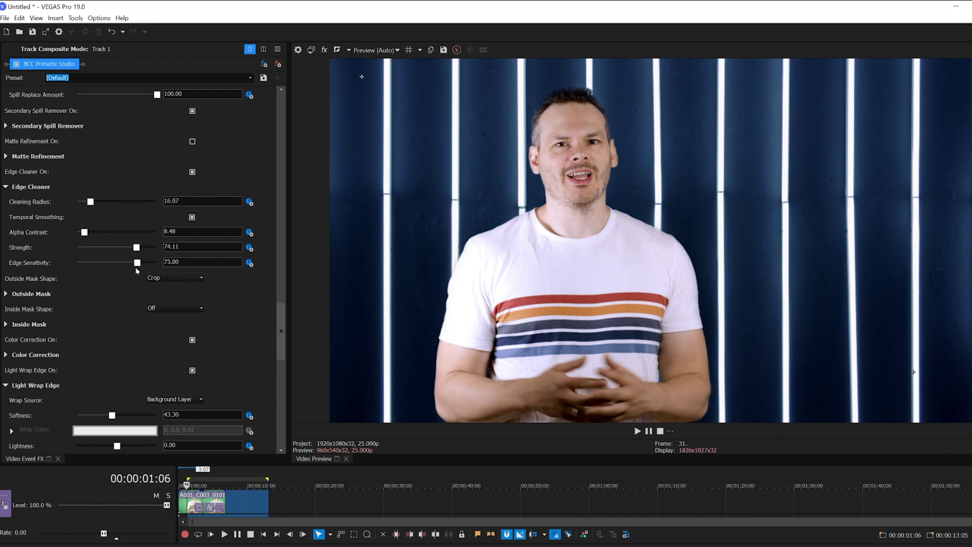